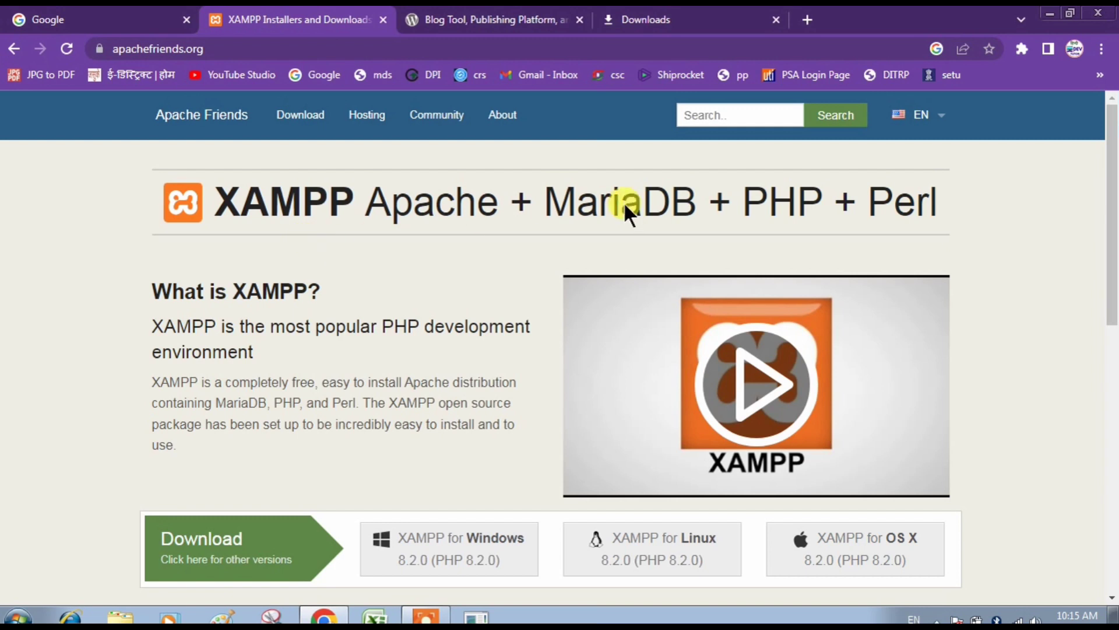
left_click_drag(1113, 145, 1114, 222)
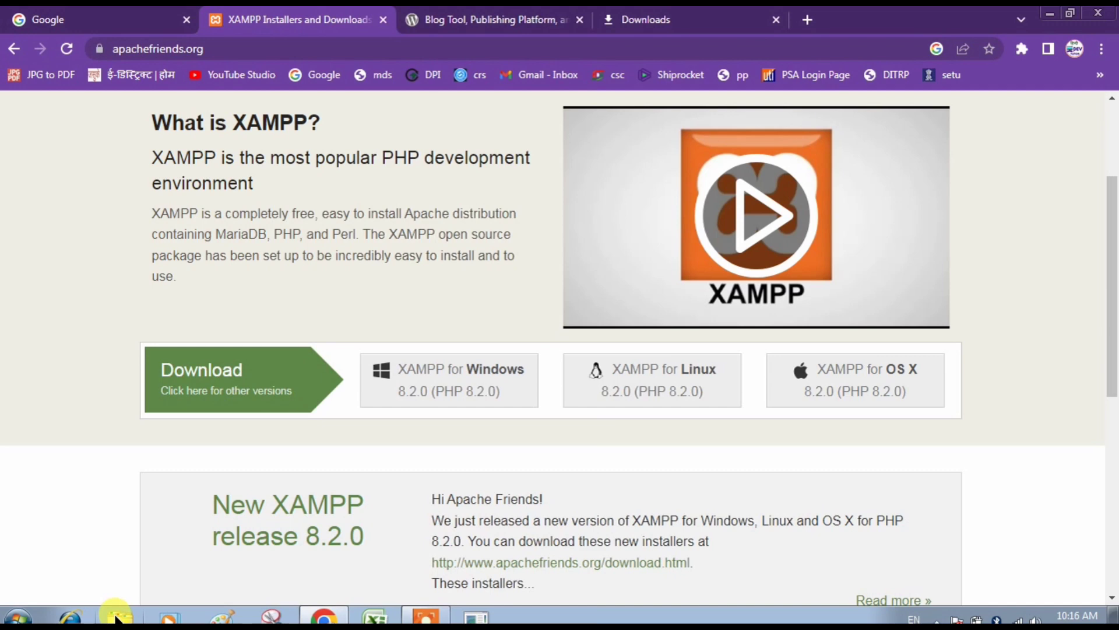
Open Downloads in Explorer and run the xampp installer as administrator.
left_click(118, 615)
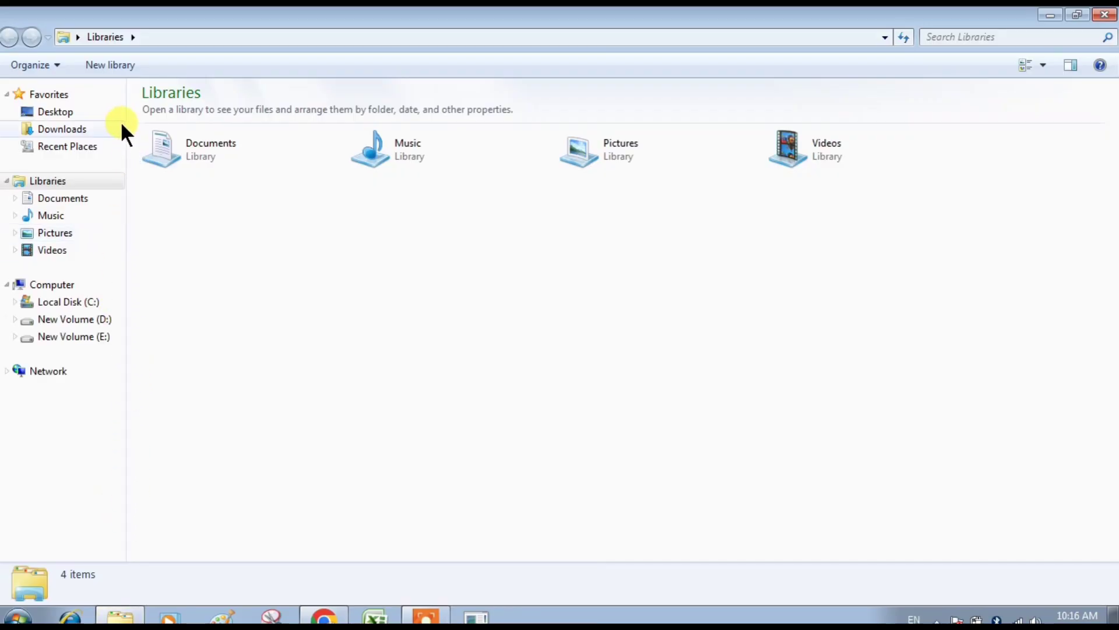
left_click(107, 129)
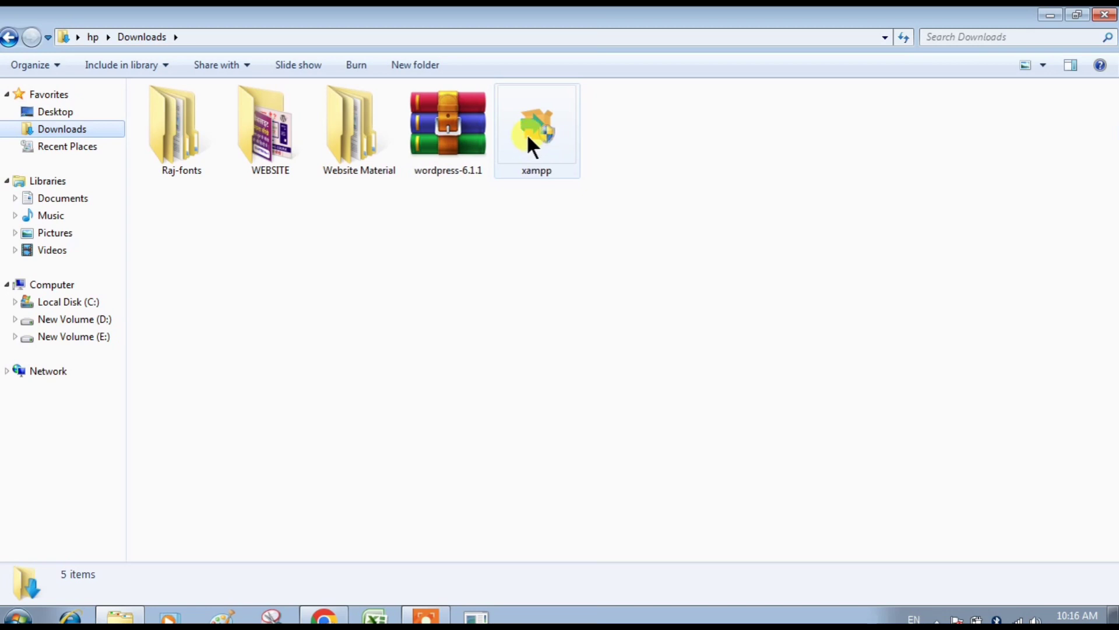
left_click(528, 138)
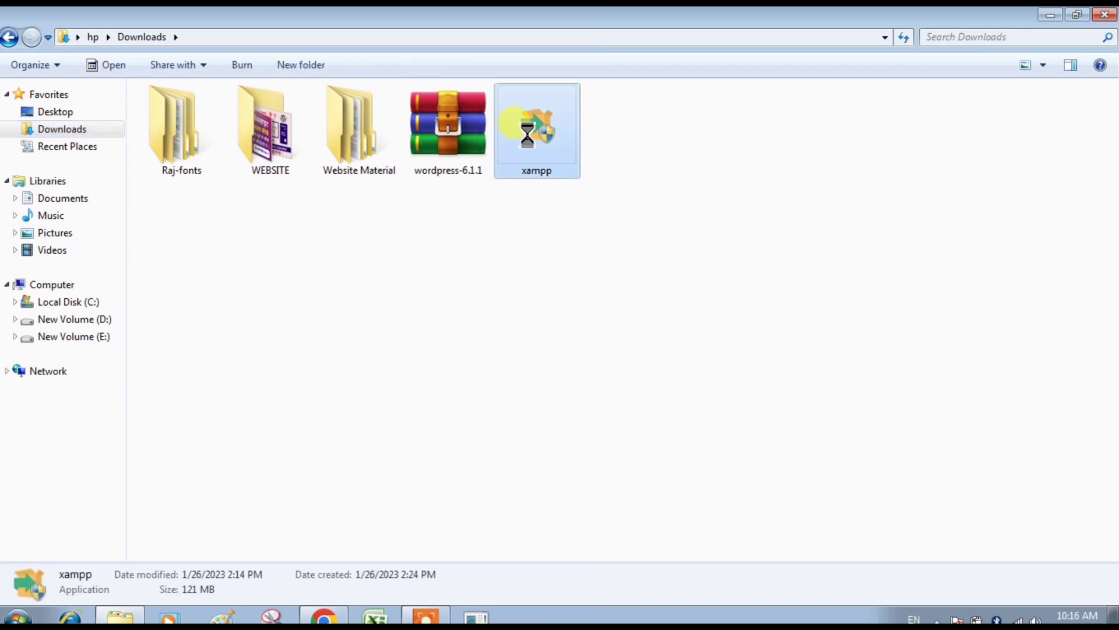
right_click(528, 137)
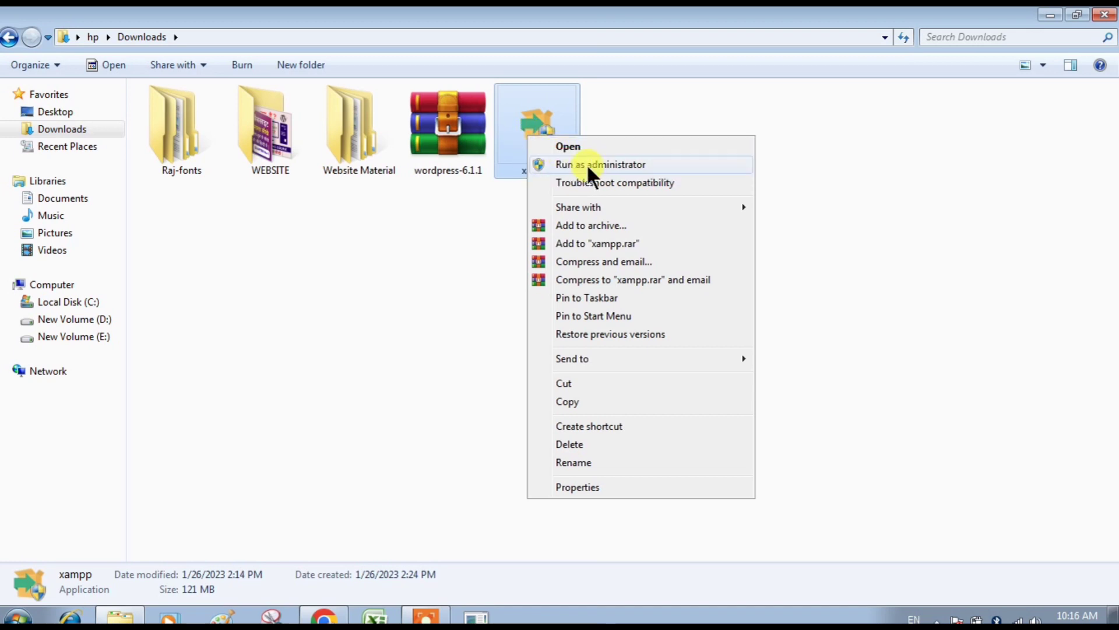
left_click(588, 165)
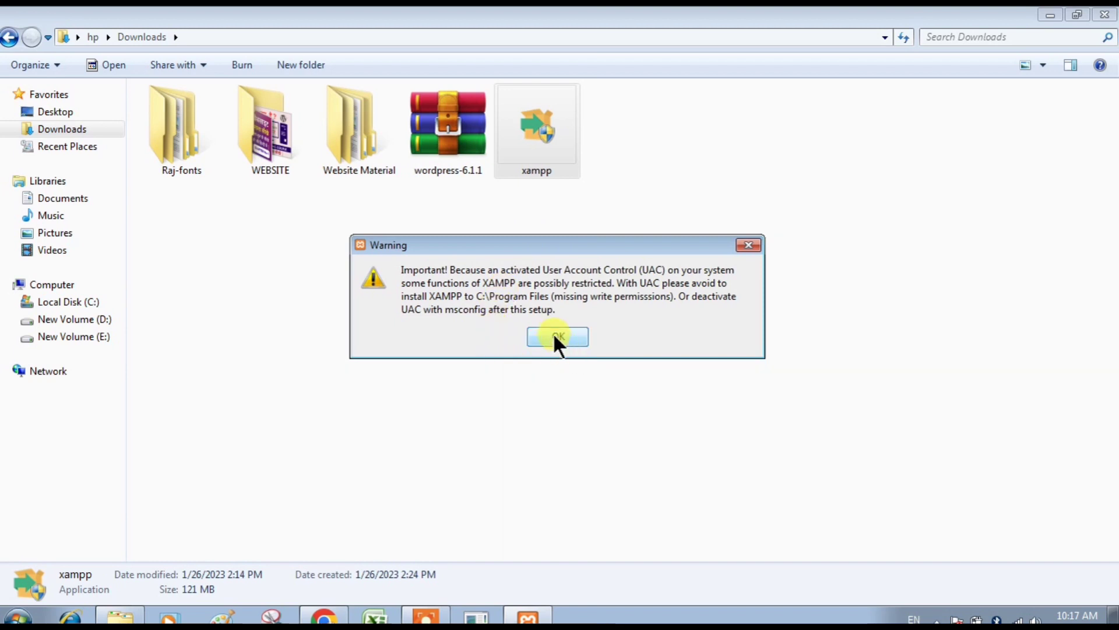
Install XAMPP with all components into C:\xampp, unchecking 'Learn more about Bitnami'.
left_click(553, 335)
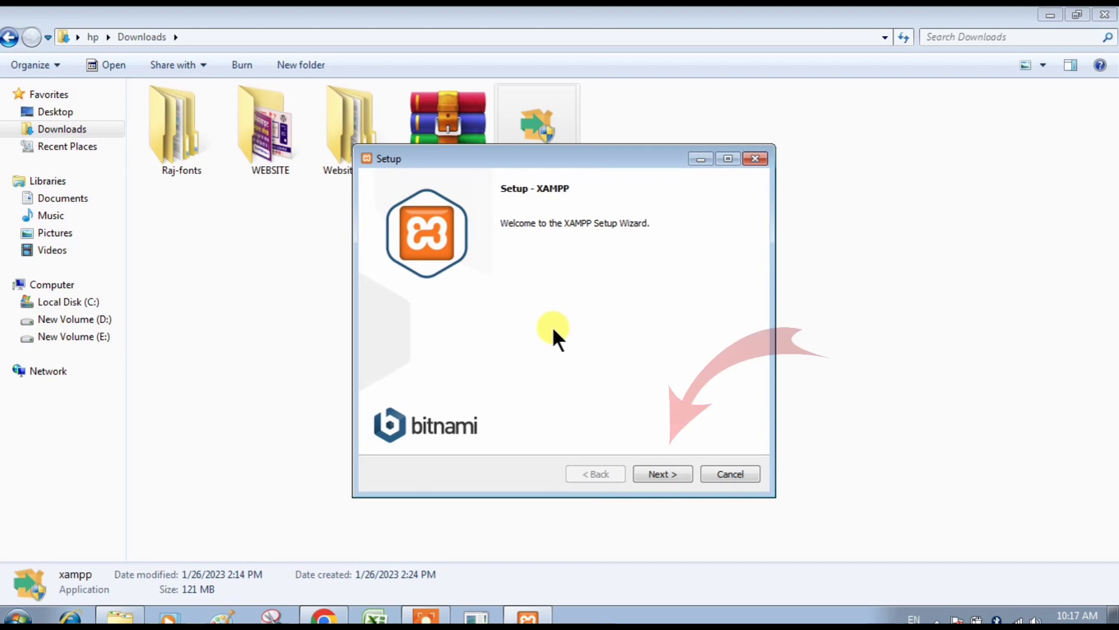
left_click(651, 468)
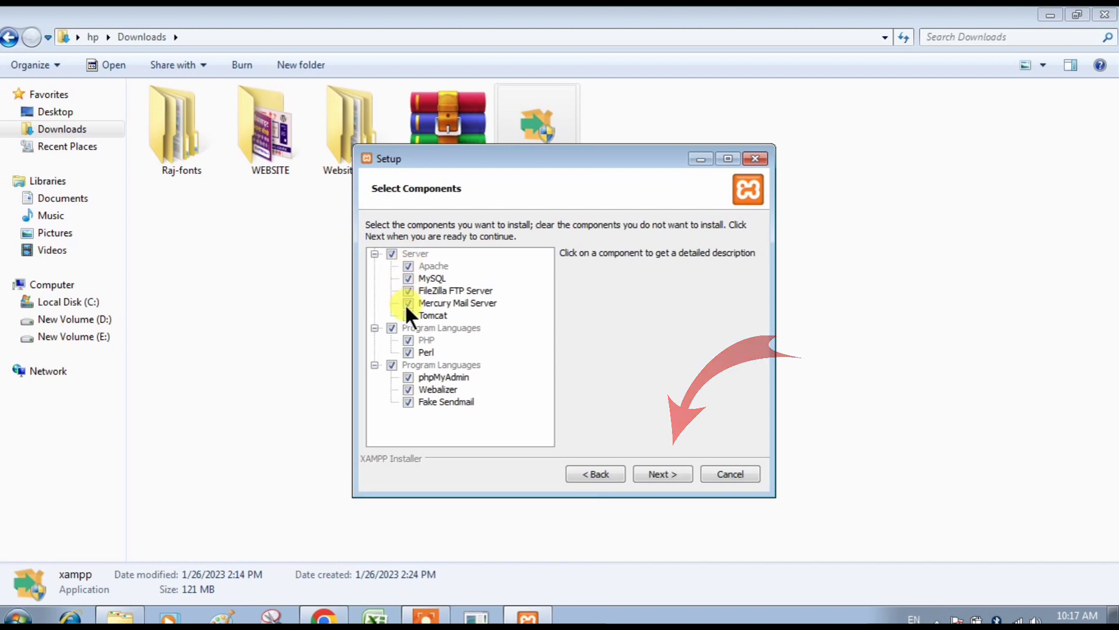
left_click(658, 472)
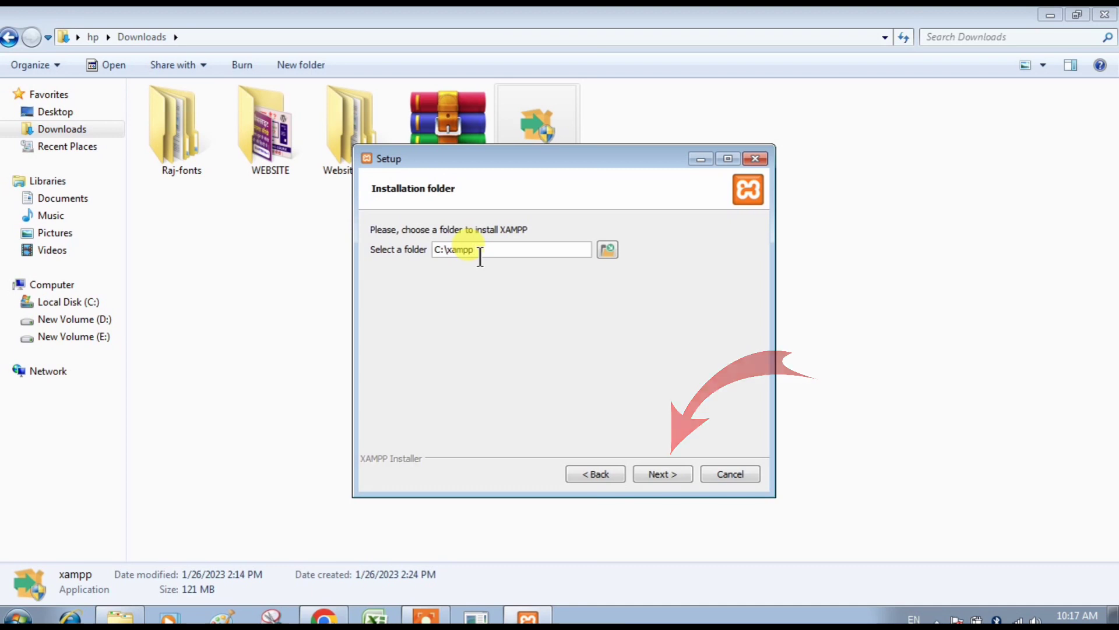
left_click(660, 474)
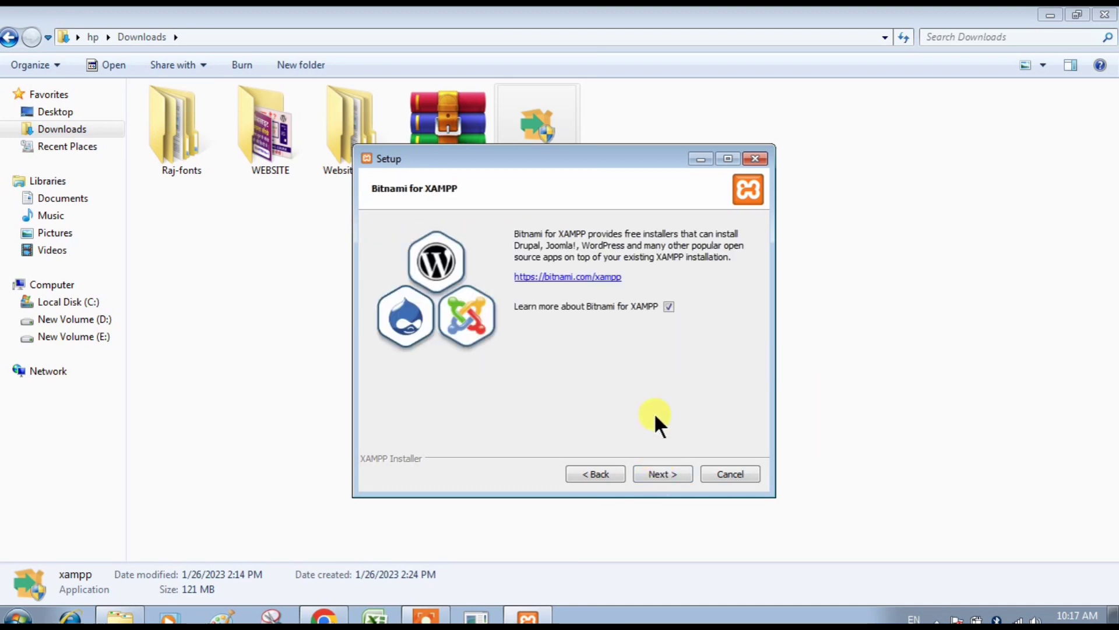
left_click(669, 306)
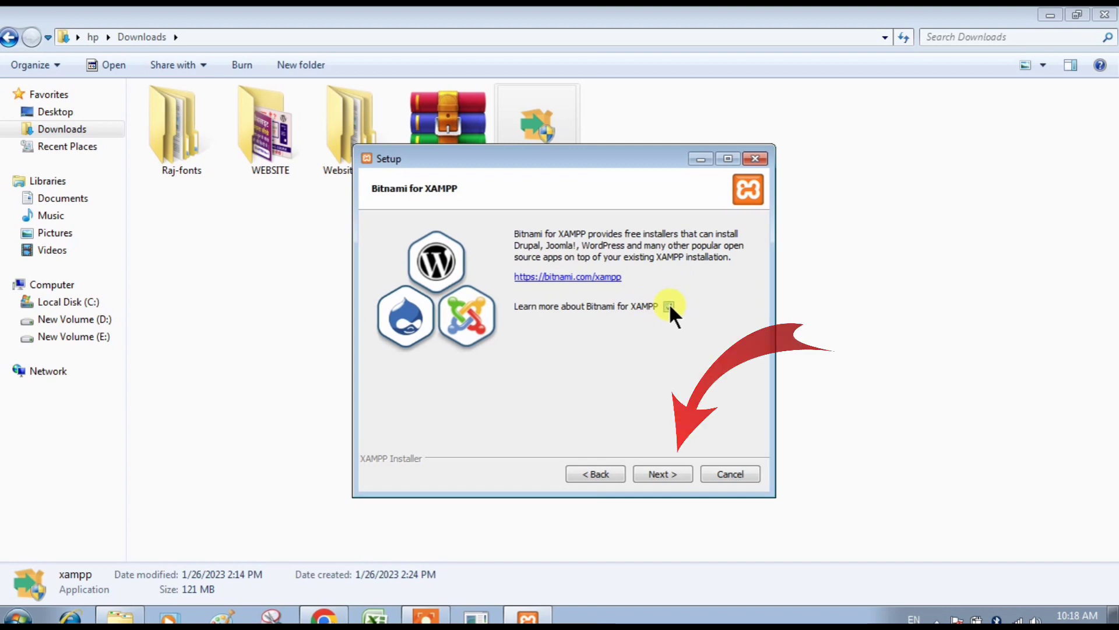
left_click(653, 475)
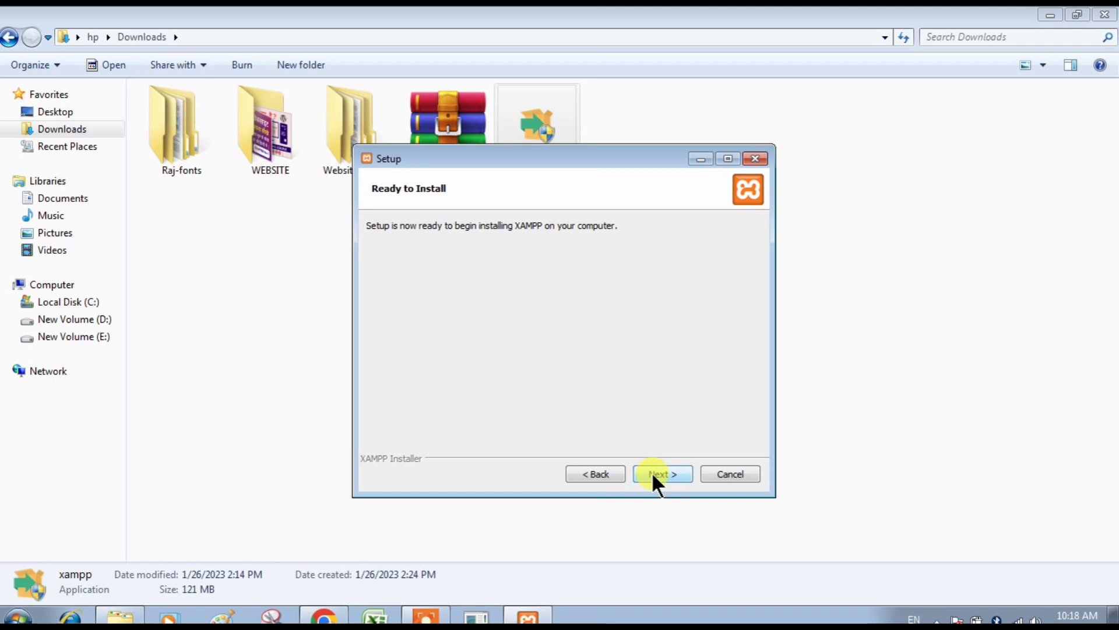
left_click(653, 473)
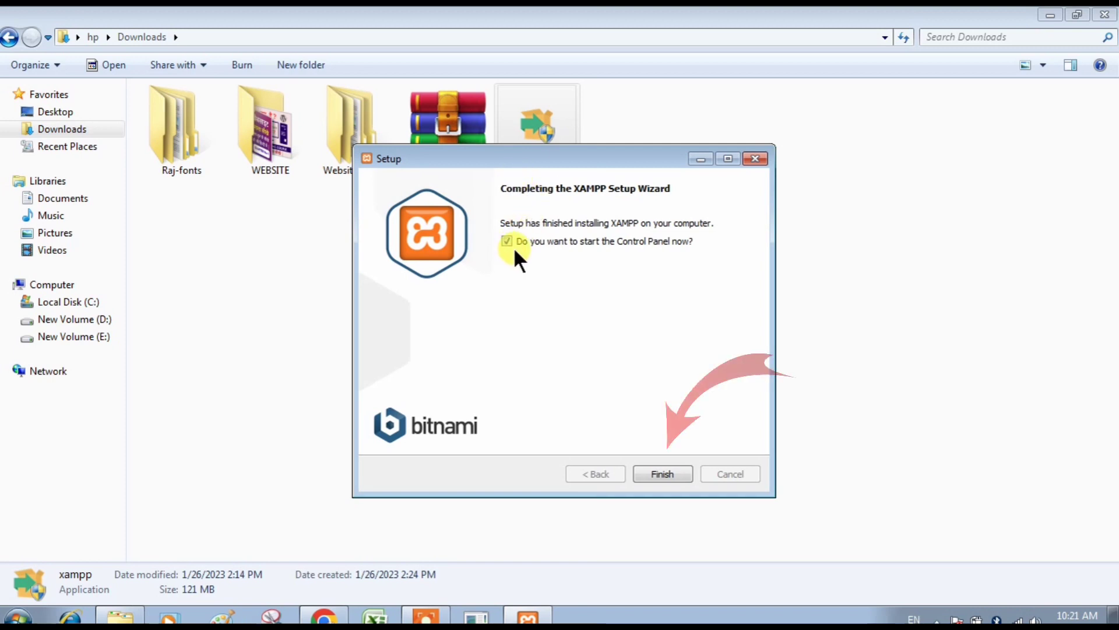
Finish setup to launch the Control Panel and keep English as its language.
left_click(655, 470)
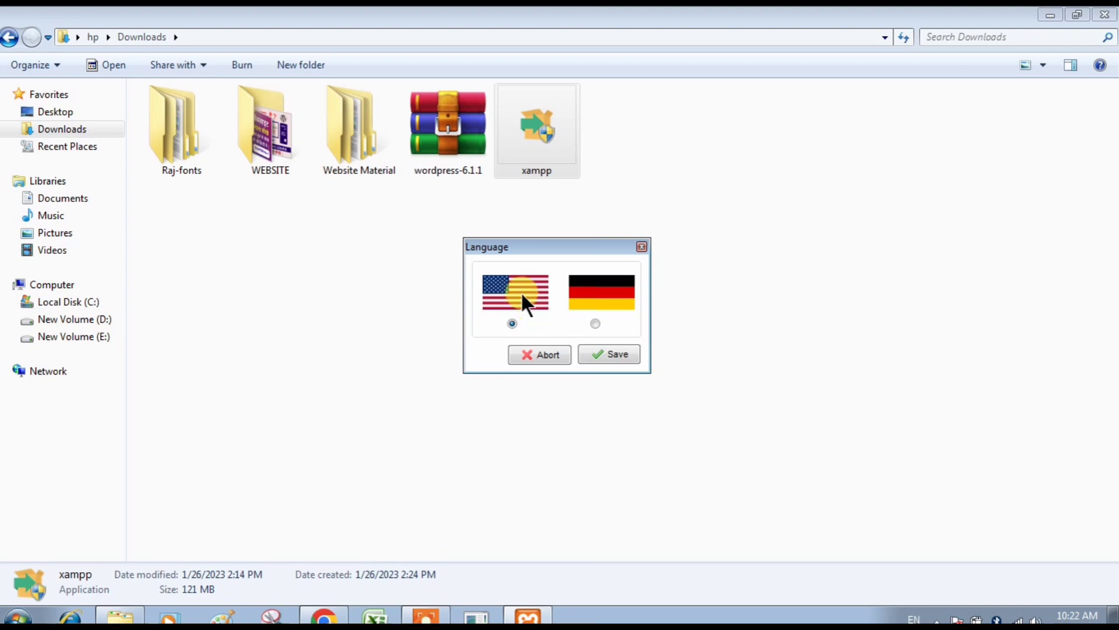
left_click(598, 350)
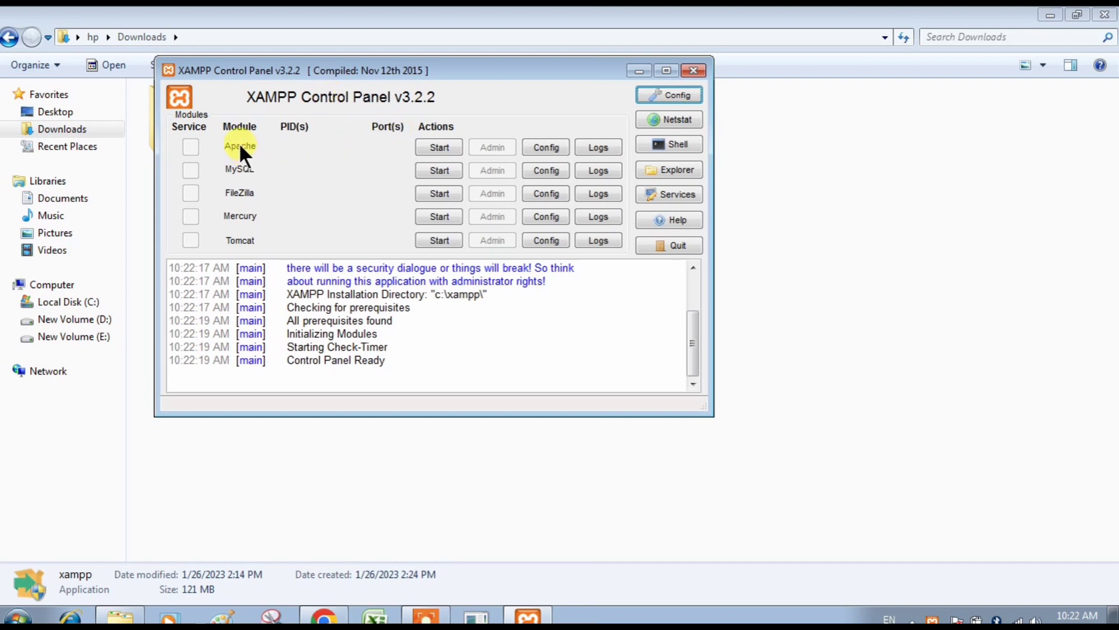
Start the Apache and MySQL services, then return to Chrome.
left_click(433, 146)
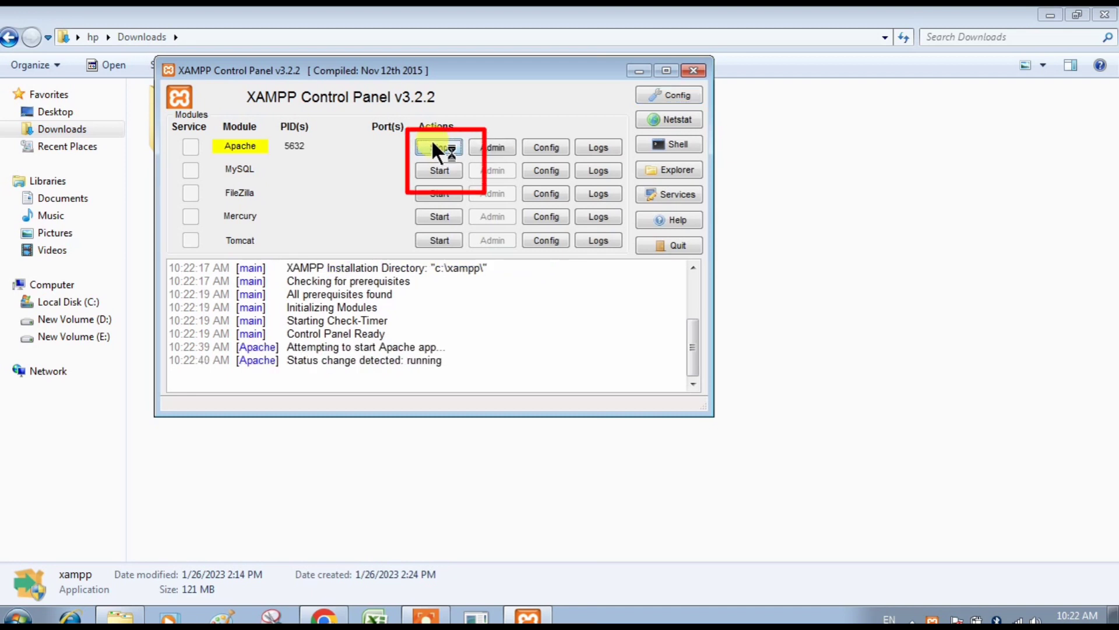
left_click(439, 171)
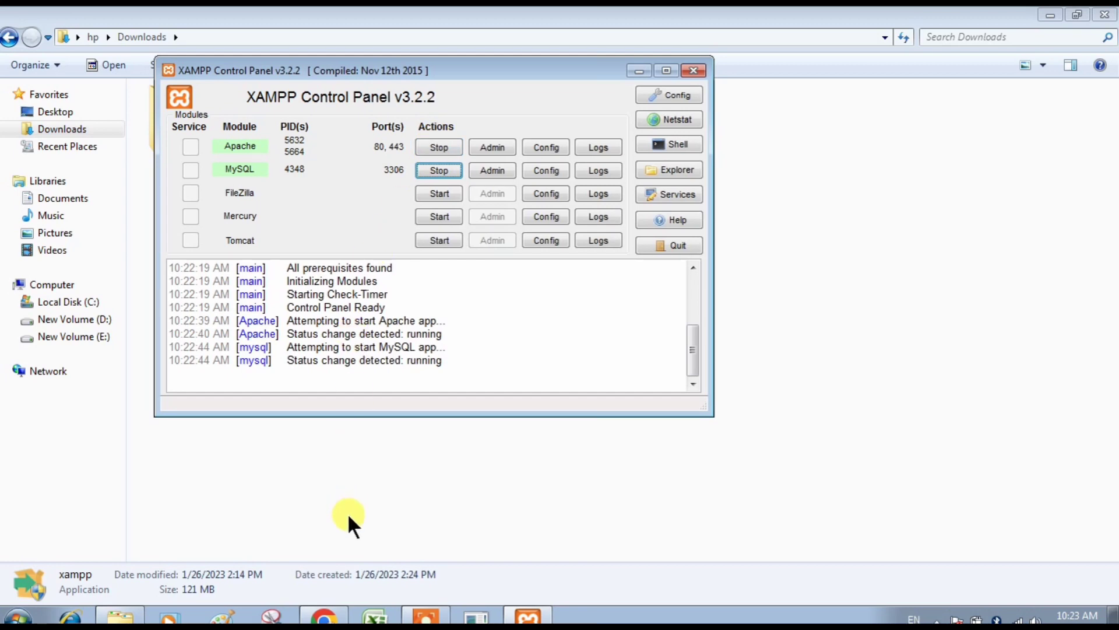
left_click(324, 616)
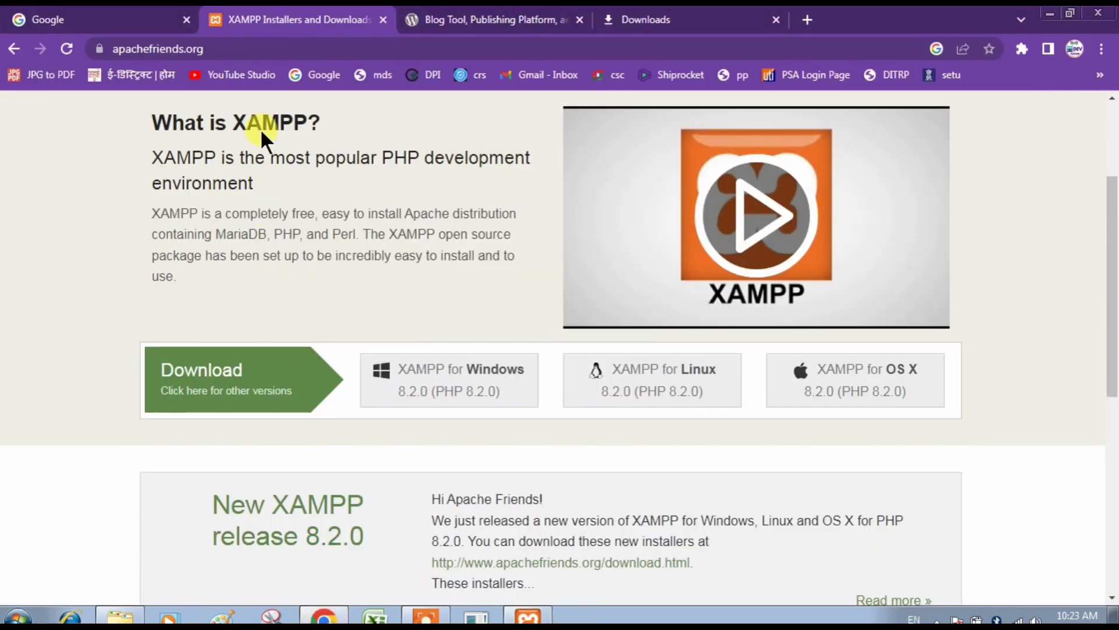
Load localhost/ in Chrome and look over the Welcome to XAMPP dashboard.
left_click(235, 49)
type("localhost")
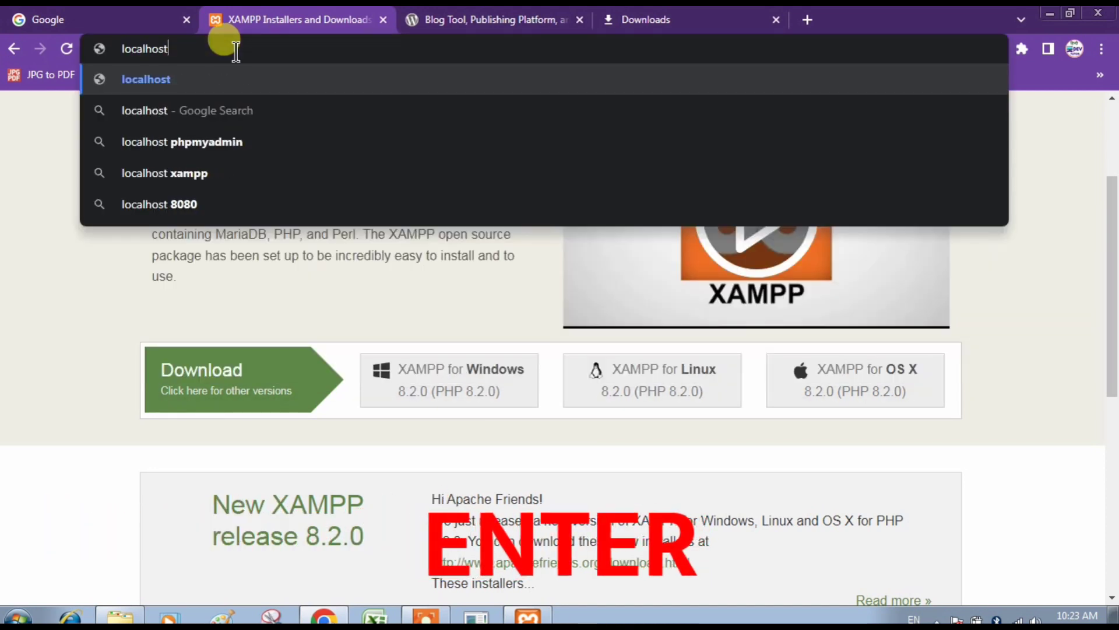
type("/")
key("Return")
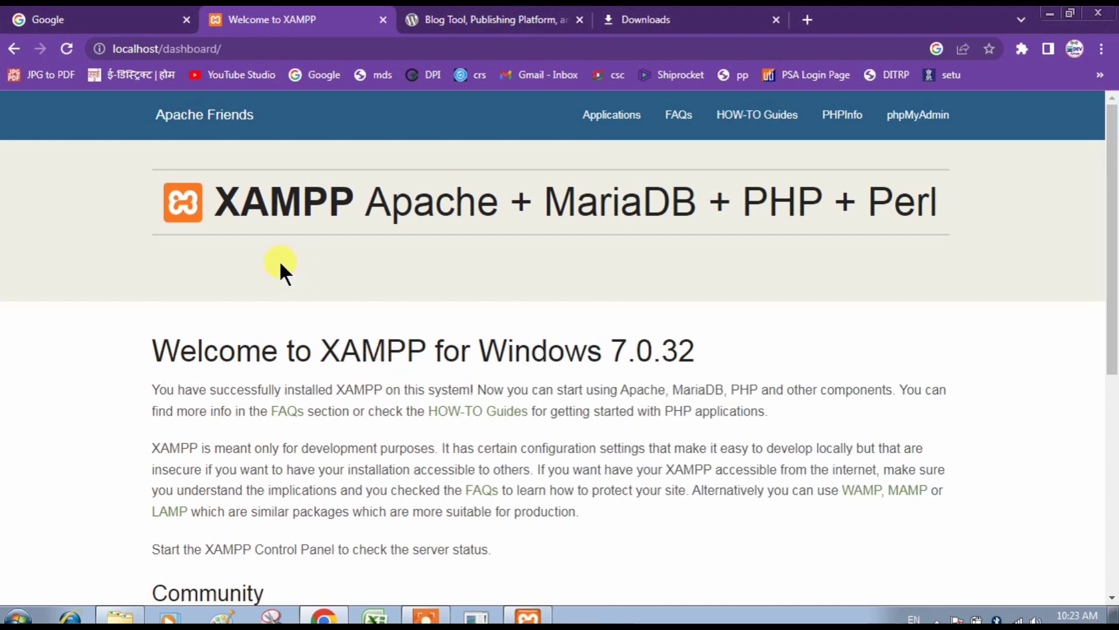
scroll(279, 259, "down", 1)
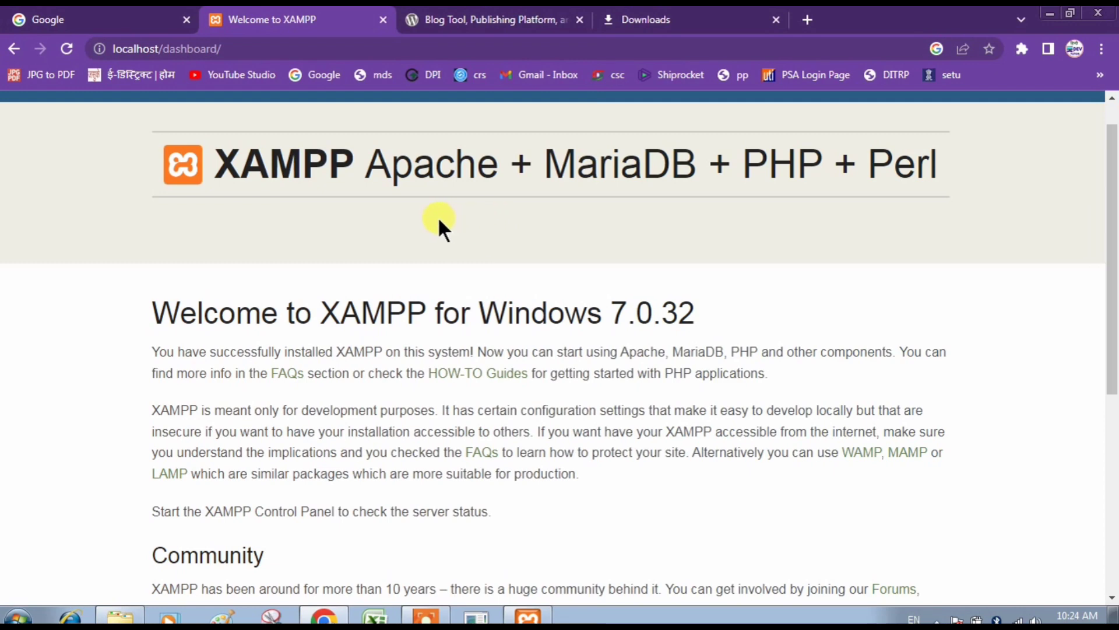
scroll(440, 221, "up", 1)
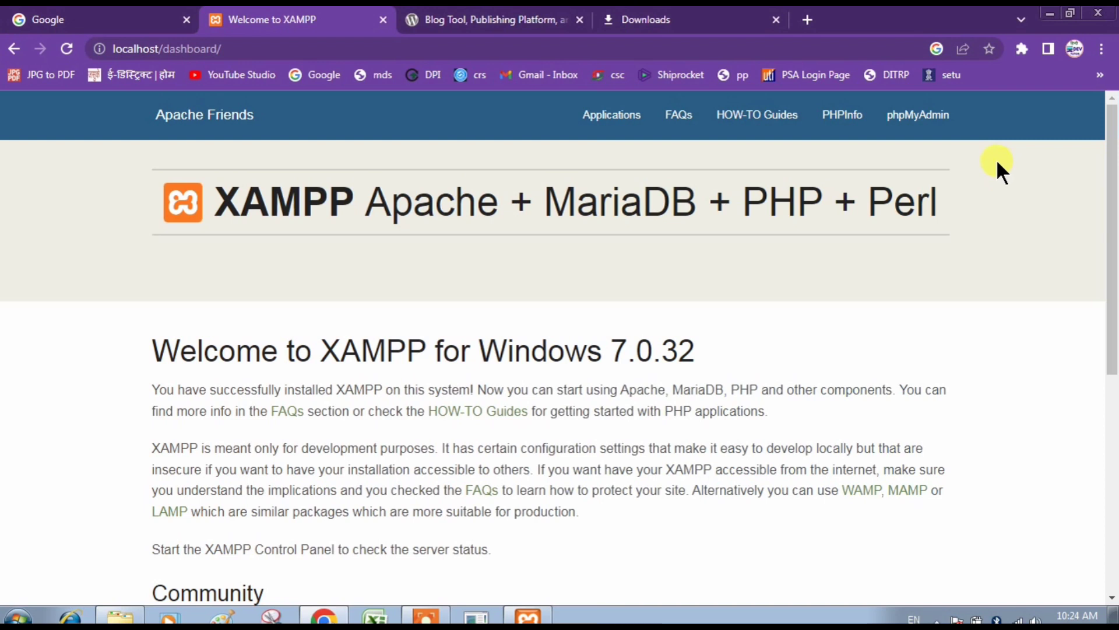
Create an empty 'Hindi Dev Tutor' database in phpMyAdmin's Databases page, then switch to Explorer.
left_click(936, 124)
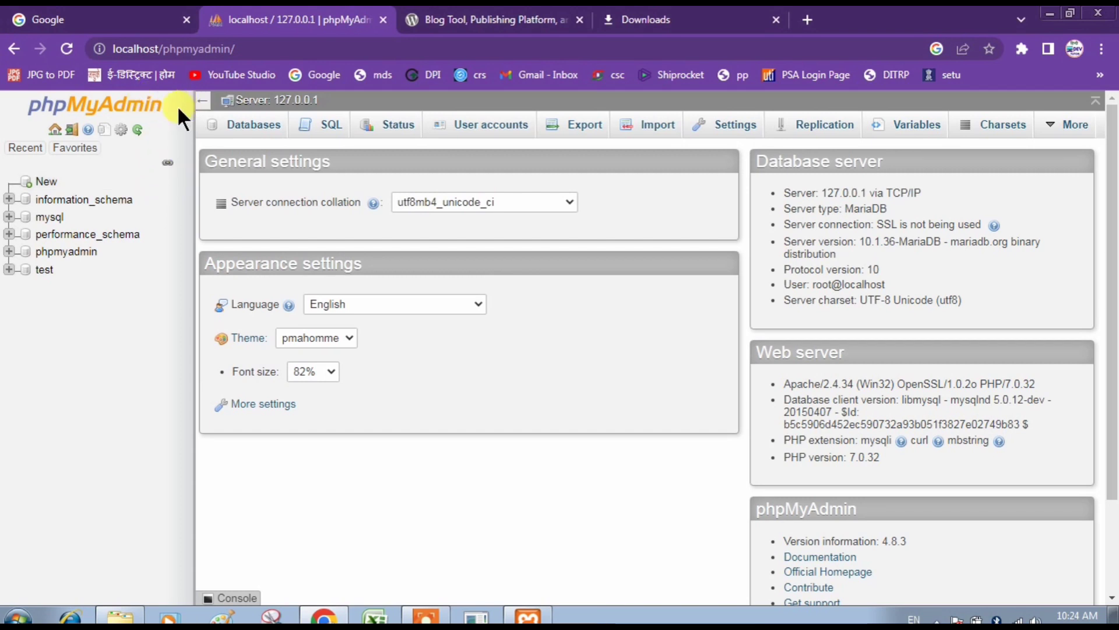
left_click(257, 133)
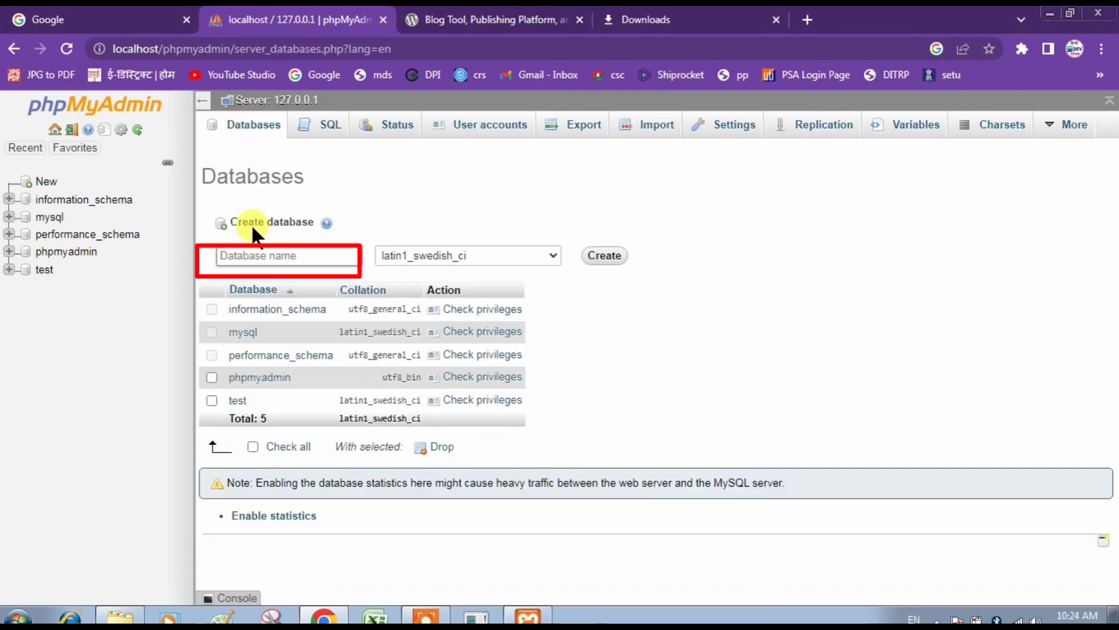
left_click(245, 257)
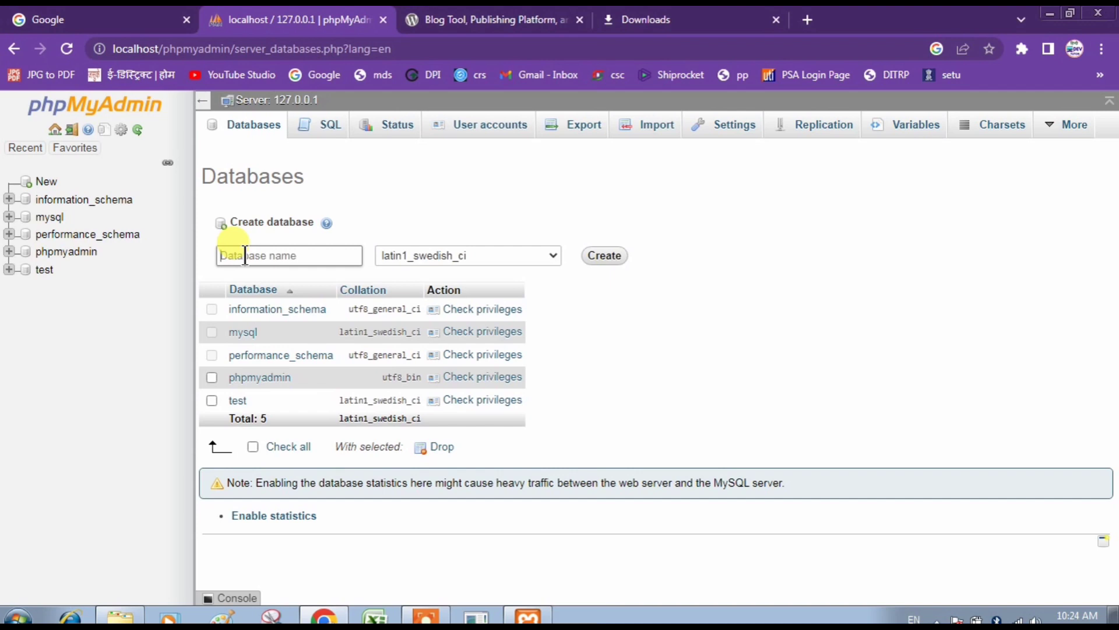
type("O")
key("BackSpace")
type("Hindi Dev Tutor")
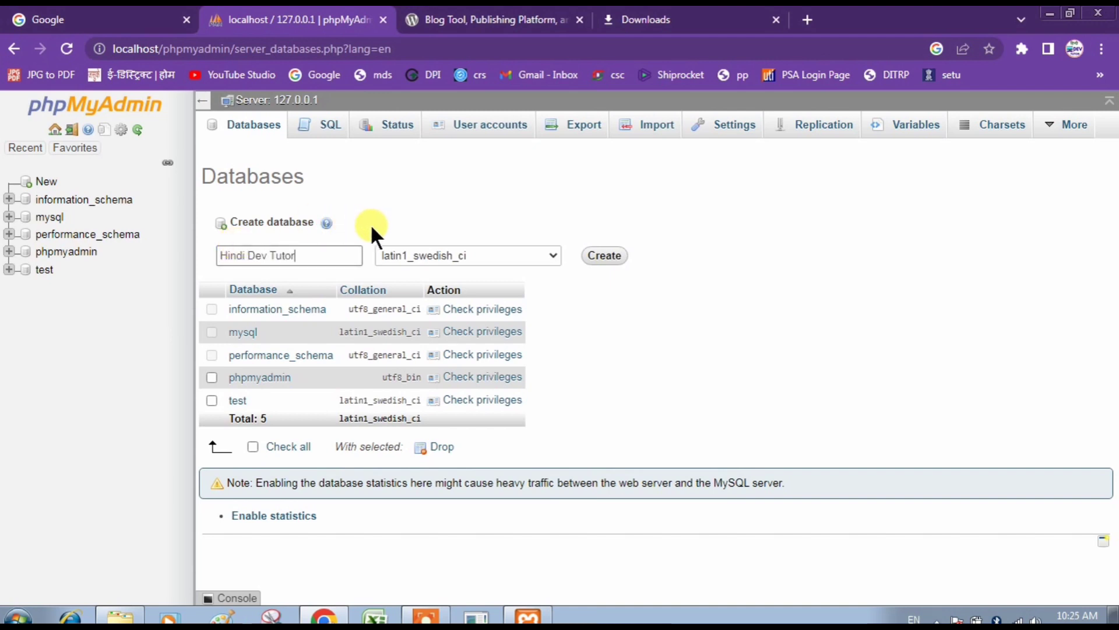
left_click(602, 259)
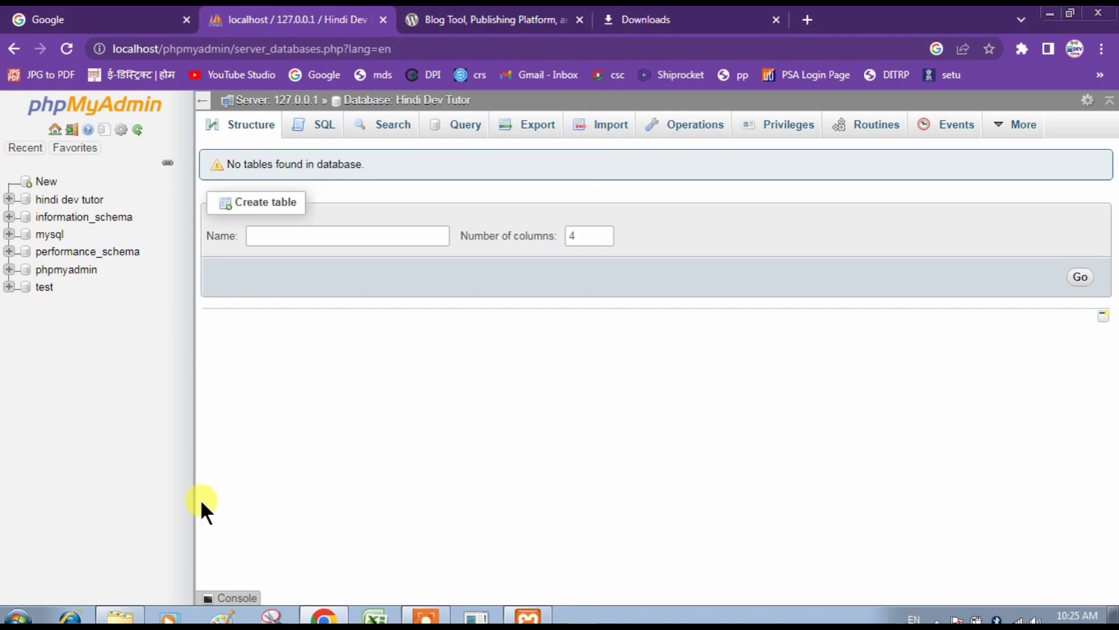
left_click(120, 616)
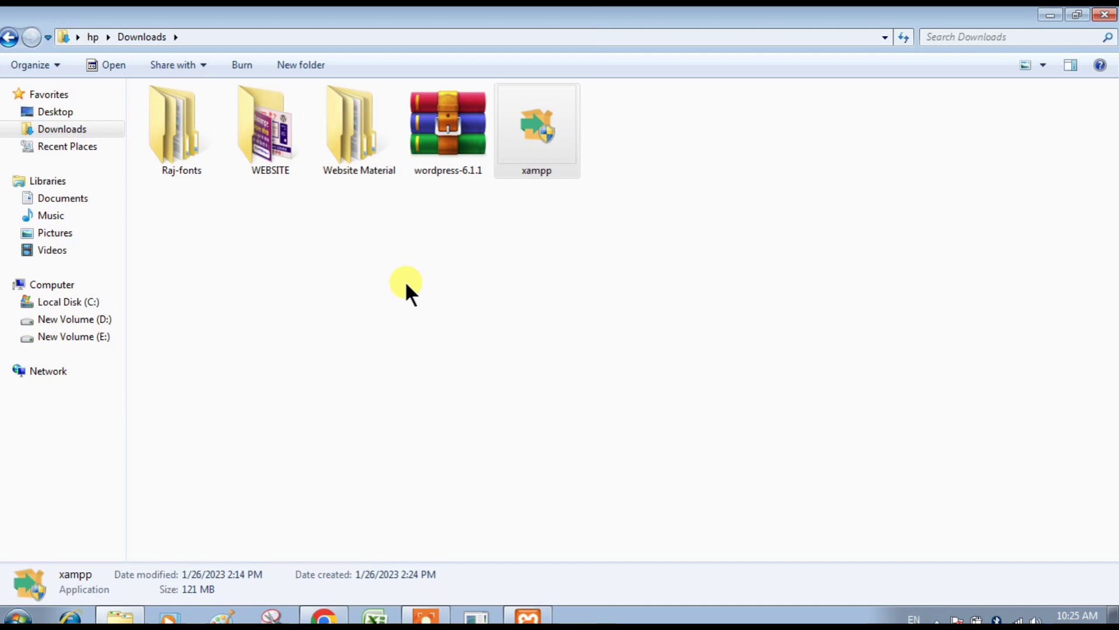
Copy the wordpress-6.1.1 zip from Downloads into C:\xampp\htdocs.
left_click(441, 153)
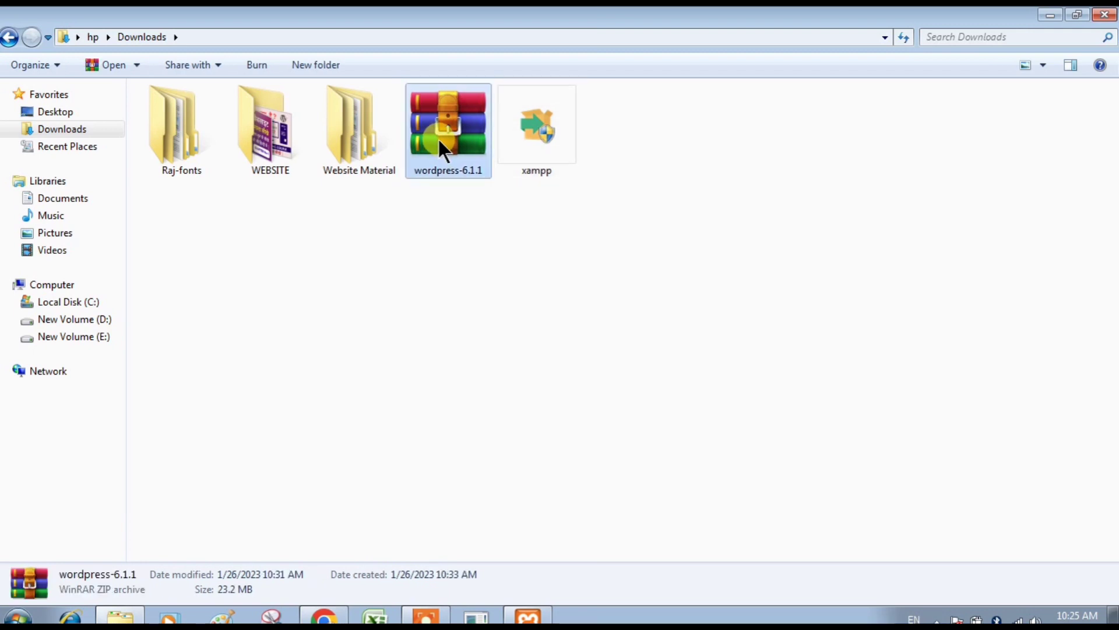
right_click(437, 138)
left_click(474, 348)
left_click(103, 298)
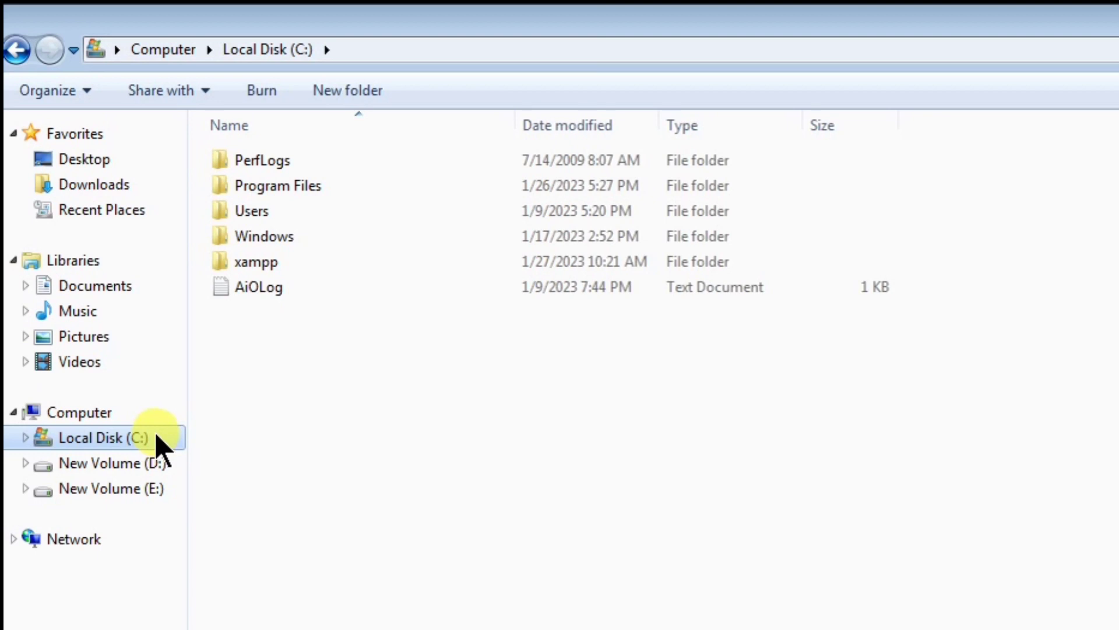
double_click(253, 264)
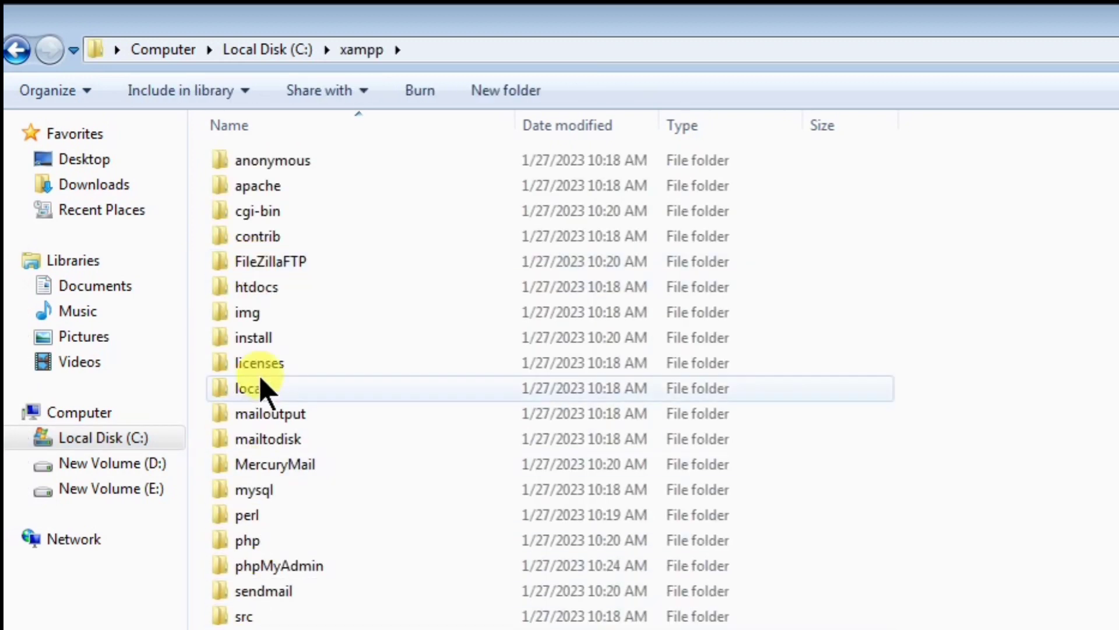
double_click(281, 290)
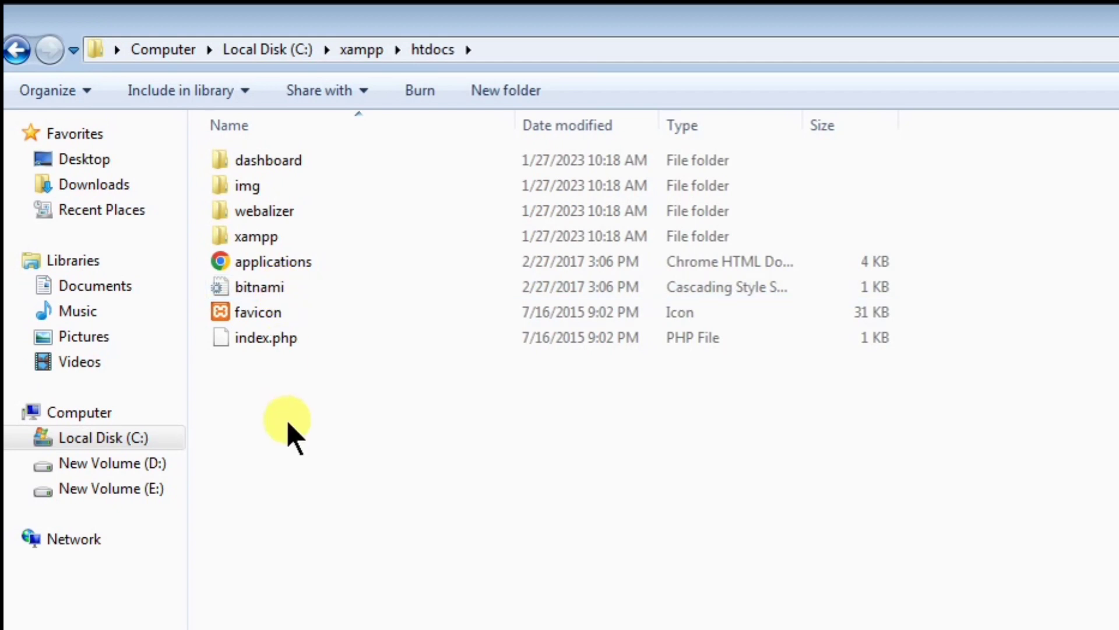
key("ctrl+v")
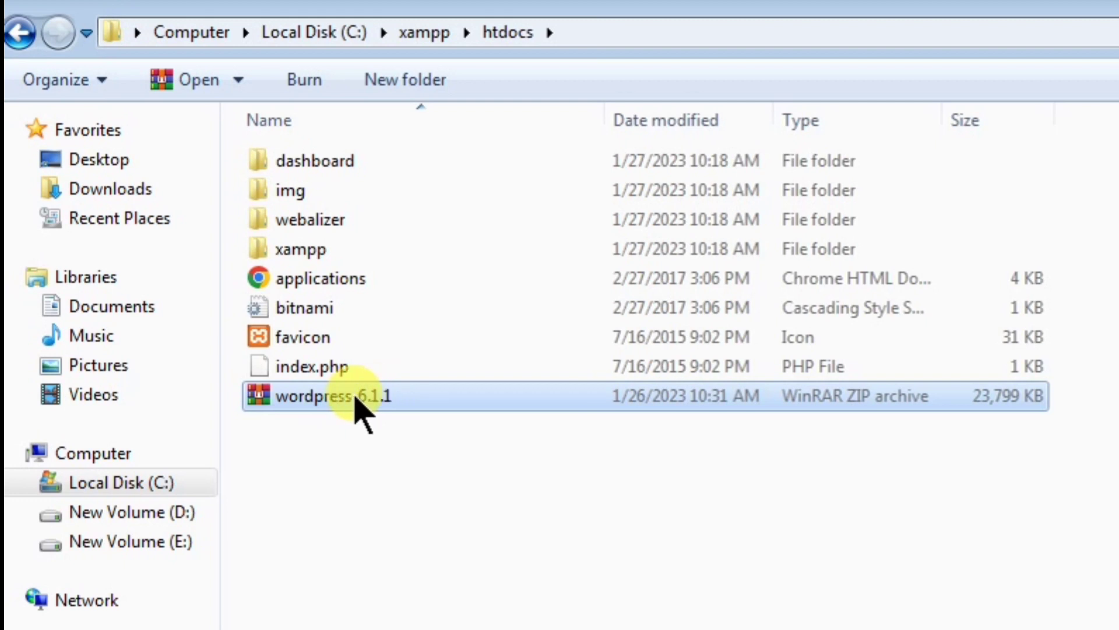
Extract the archive into a wordpress-6.1.1 folder and delete the leftover zip.
right_click(357, 402)
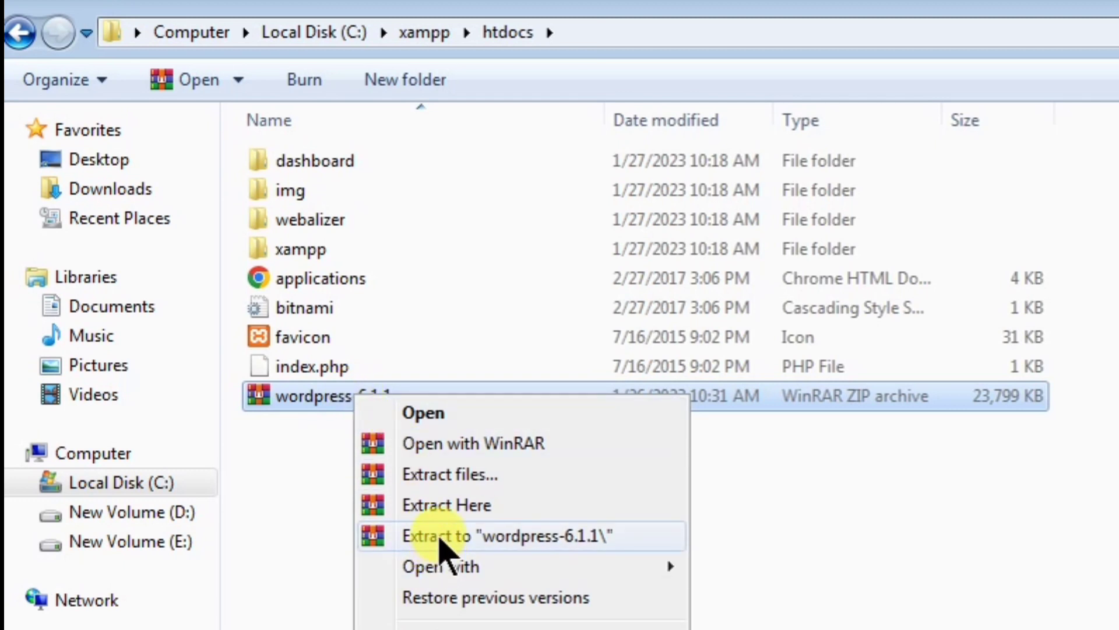
left_click(571, 535)
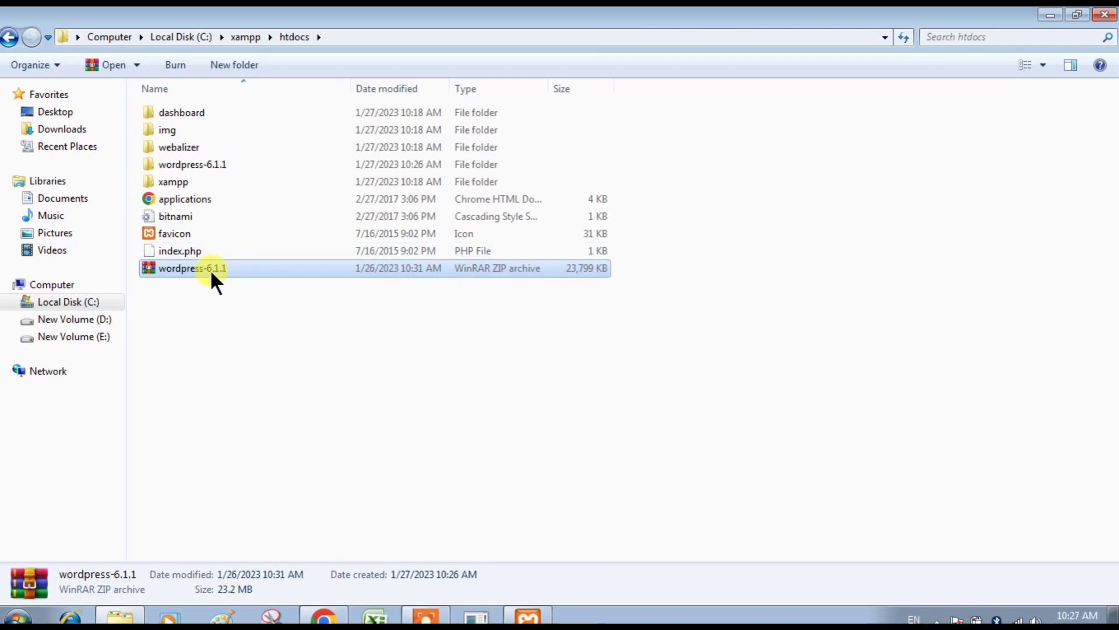
key("Delete")
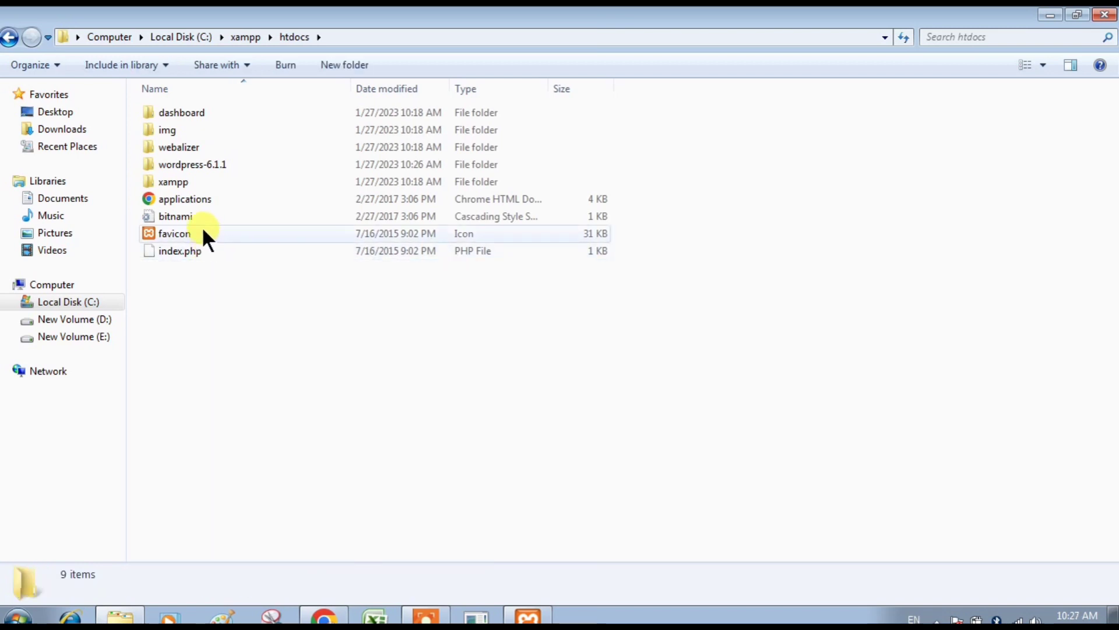
Rename the extracted folder to 'Hindi Dev Tutor' and close Explorer.
right_click(204, 163)
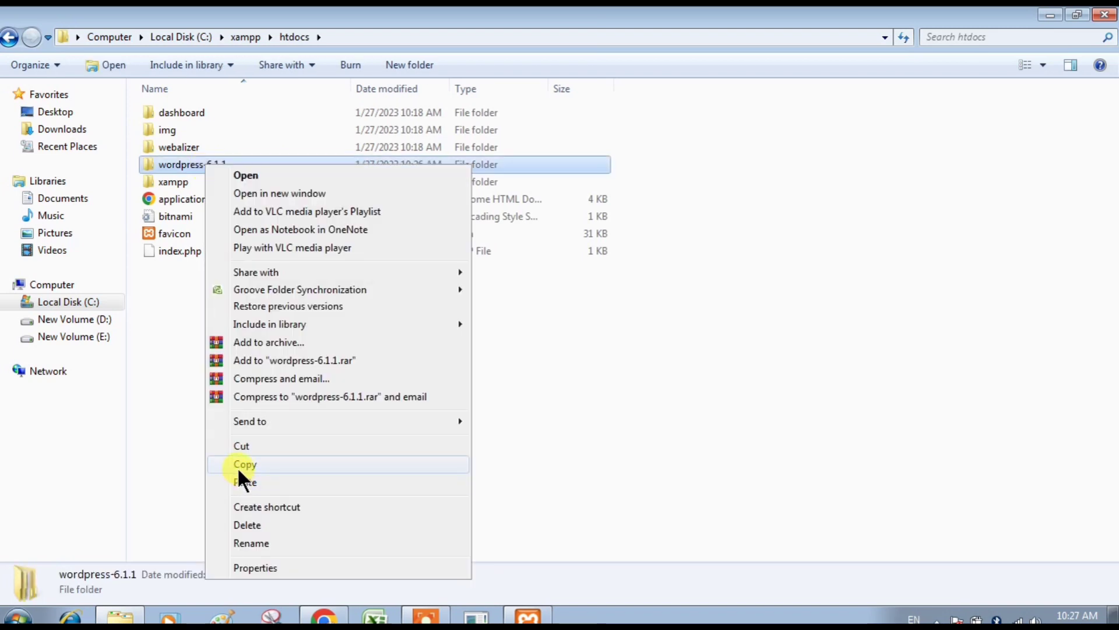
left_click(241, 542)
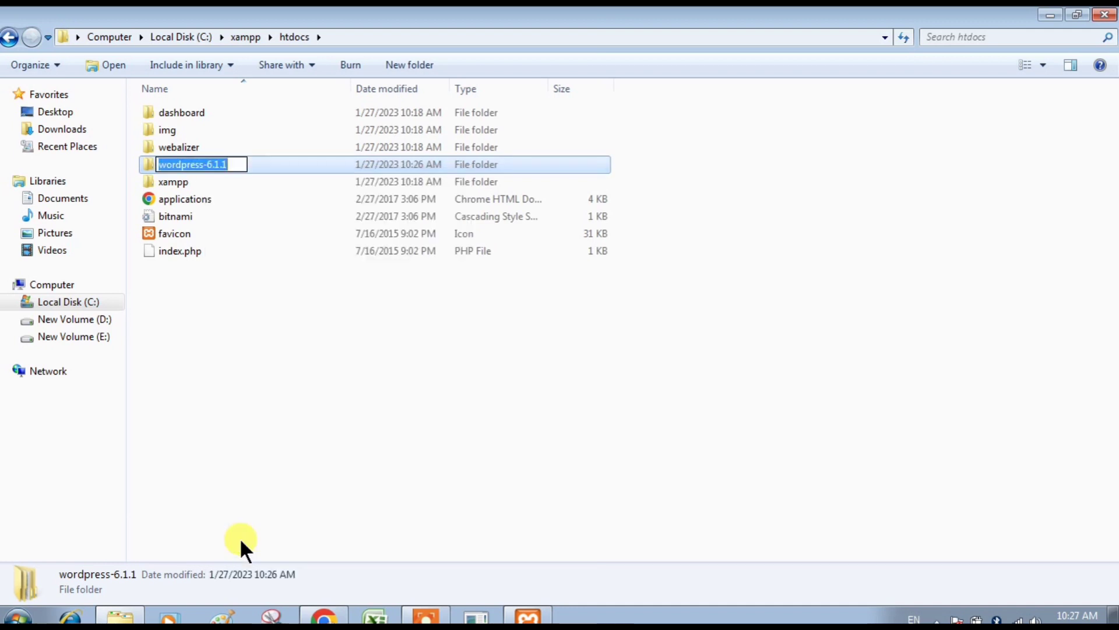
type("H")
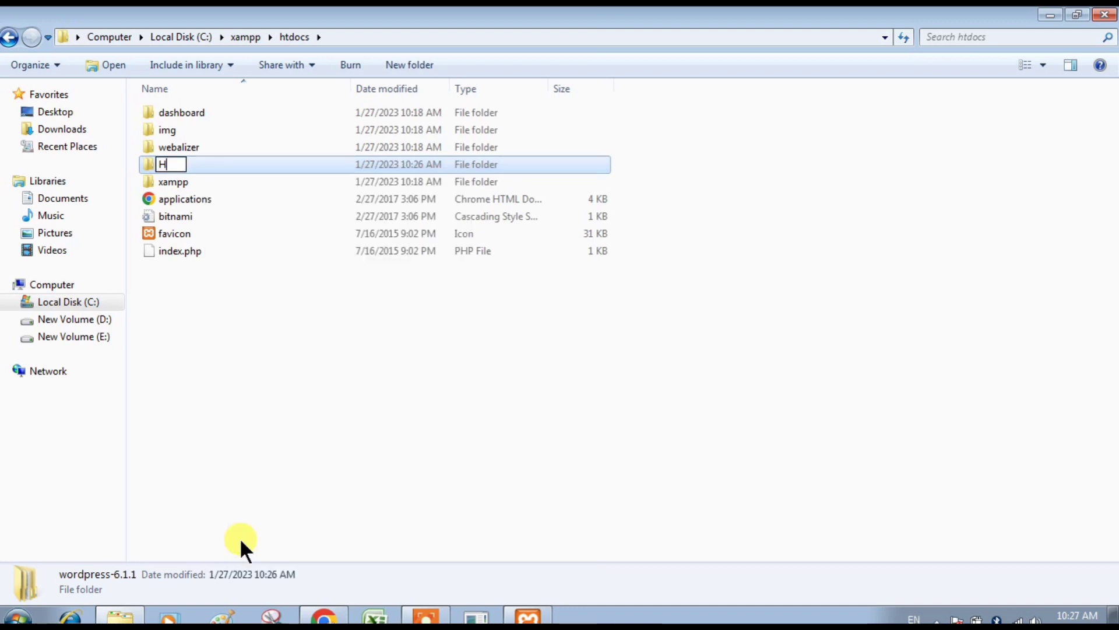
type("indi")
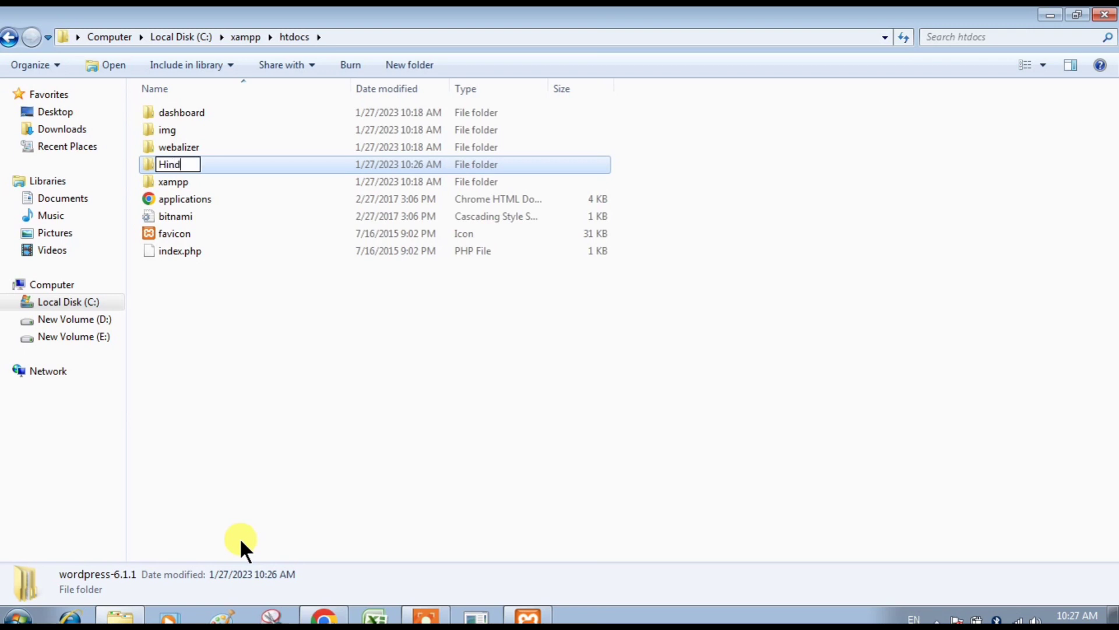
type("Dev Tutor")
key("Return")
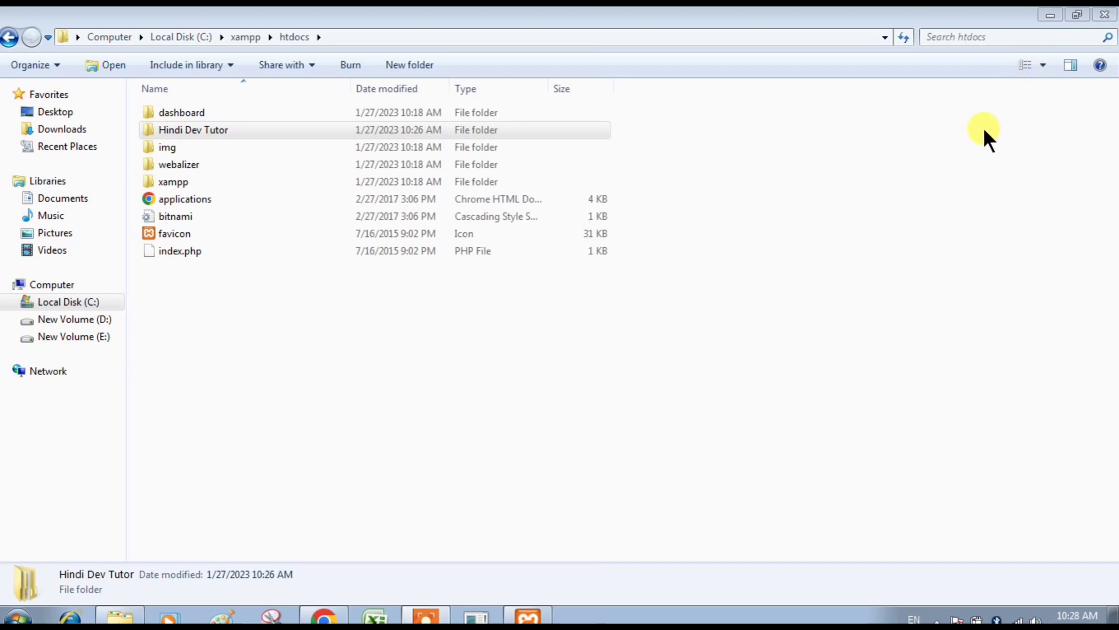
left_click(1102, 16)
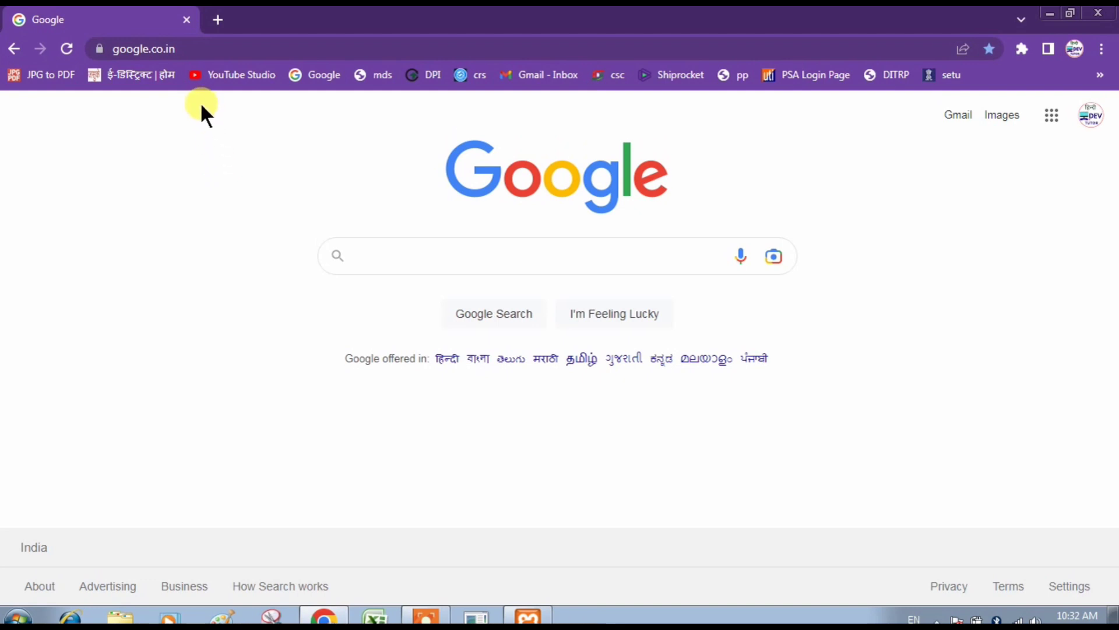
Load localhost/hindidevtutor and open its wordpress/ folder to reach WordPress setup.
left_click(189, 49)
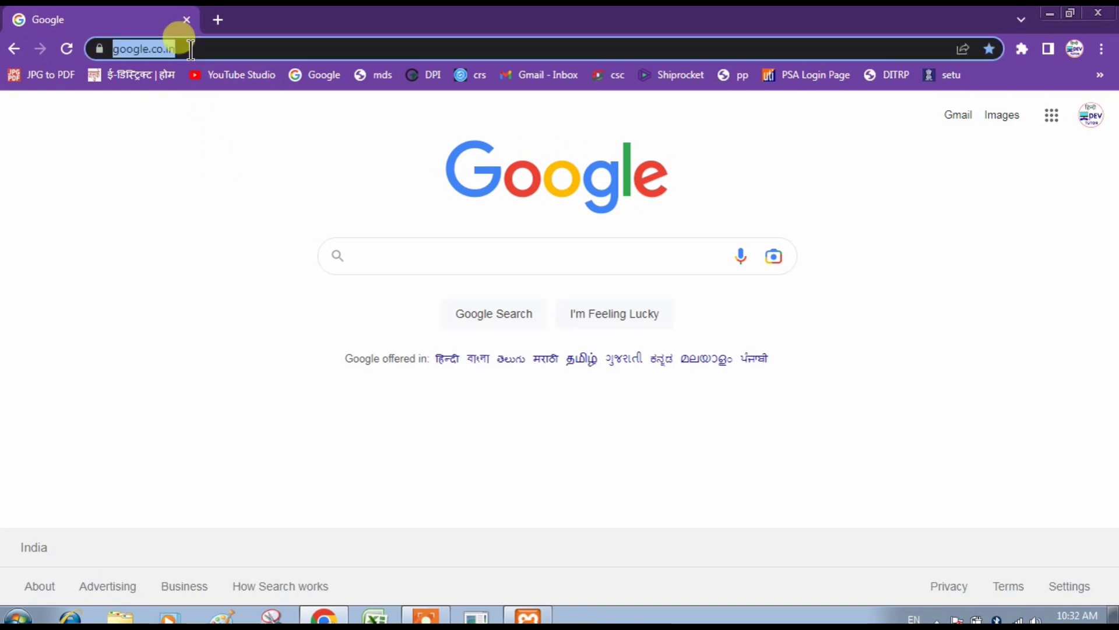
type("localhost")
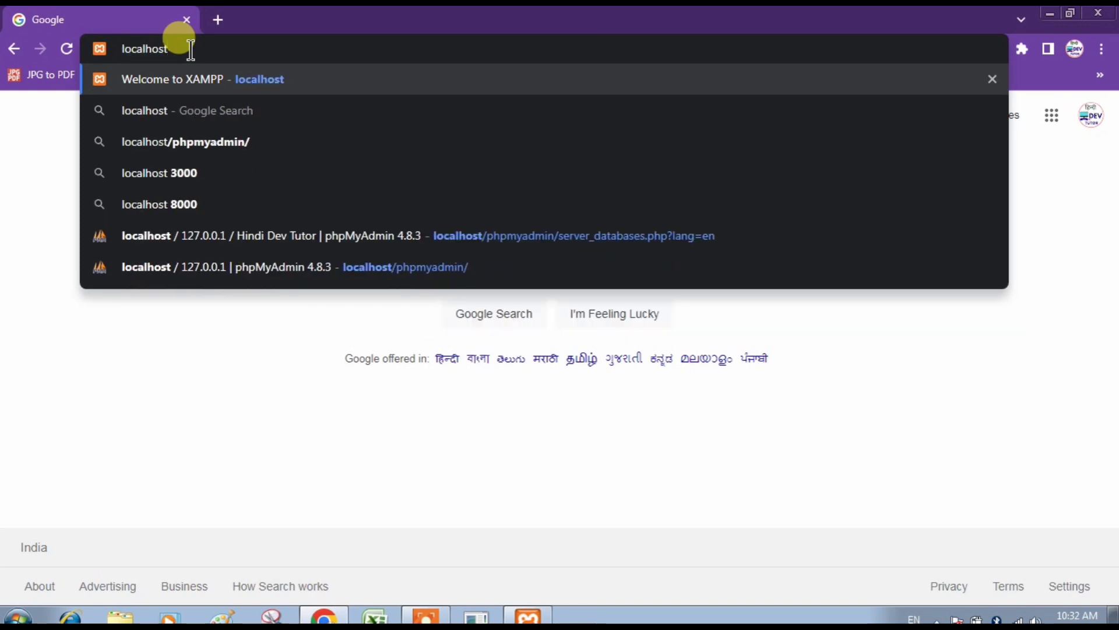
type("/")
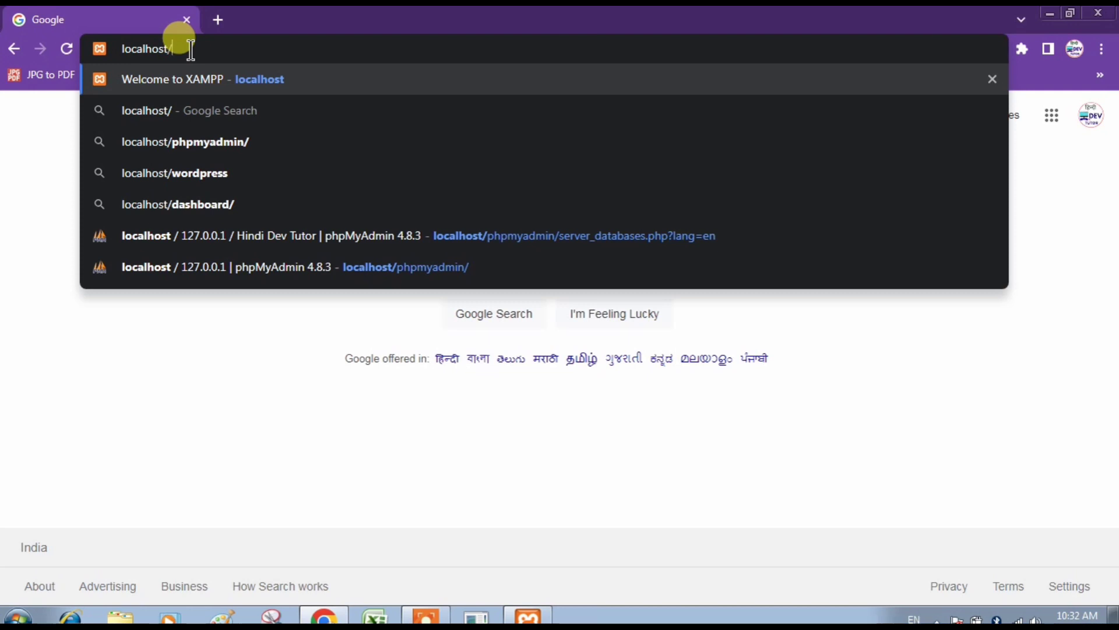
type("hindidevt")
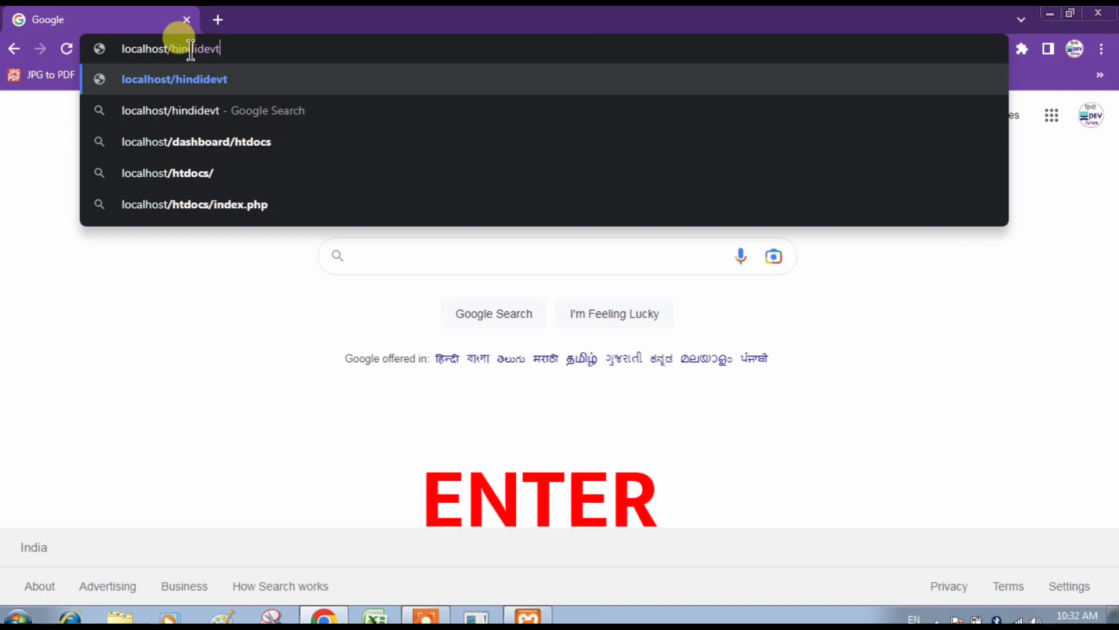
type("utor")
key("Return")
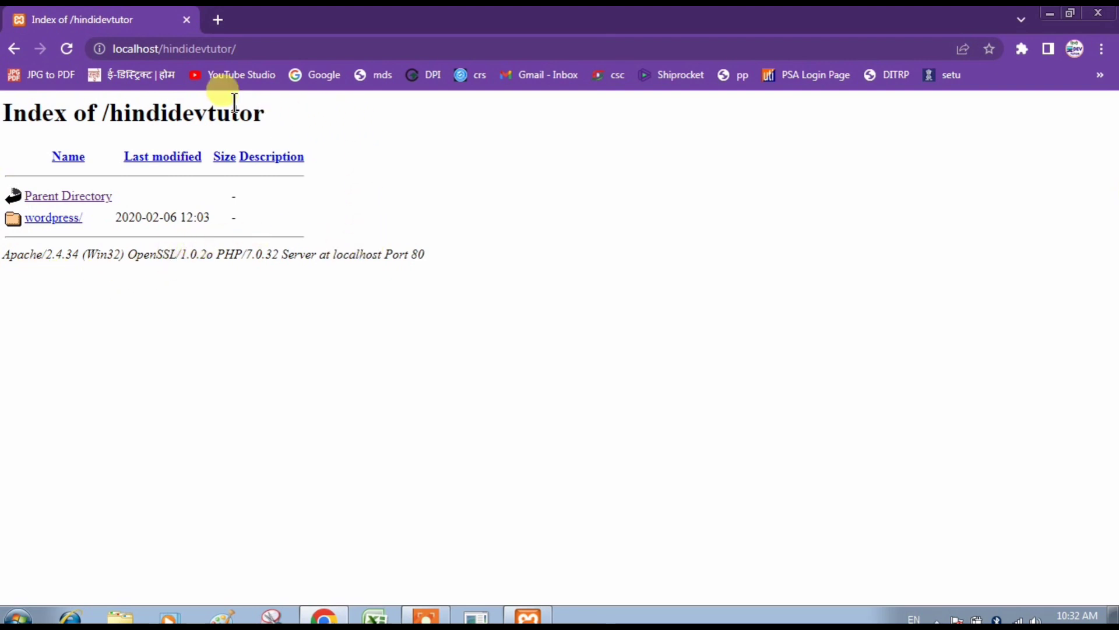
left_click(47, 220)
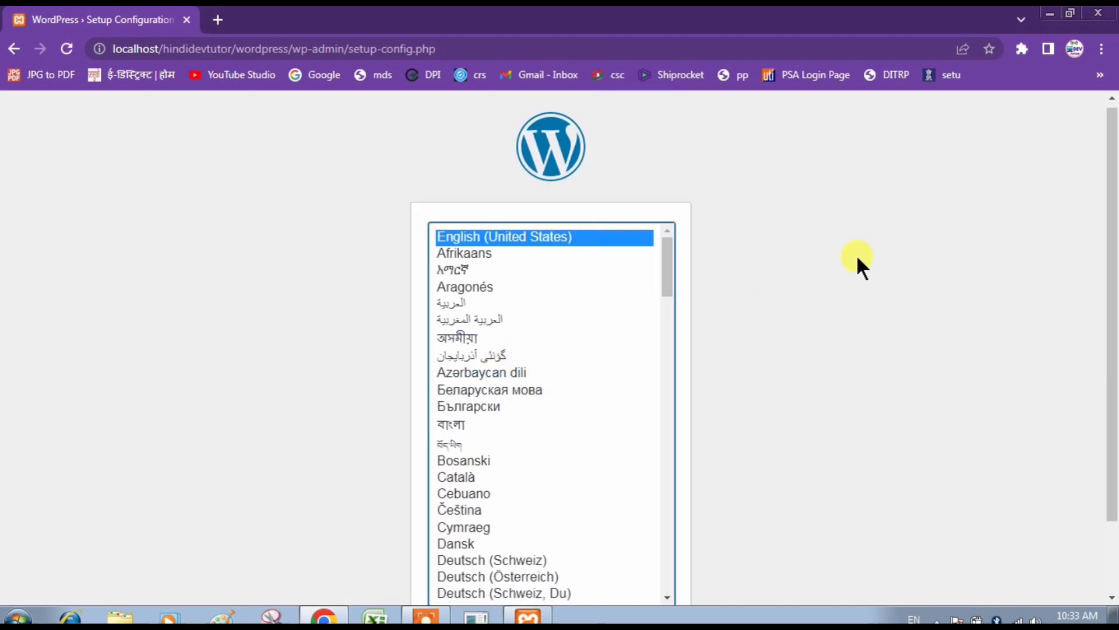
Keep English (United States) as the WordPress setup language and continue.
left_click_drag(1108, 225, 1115, 216)
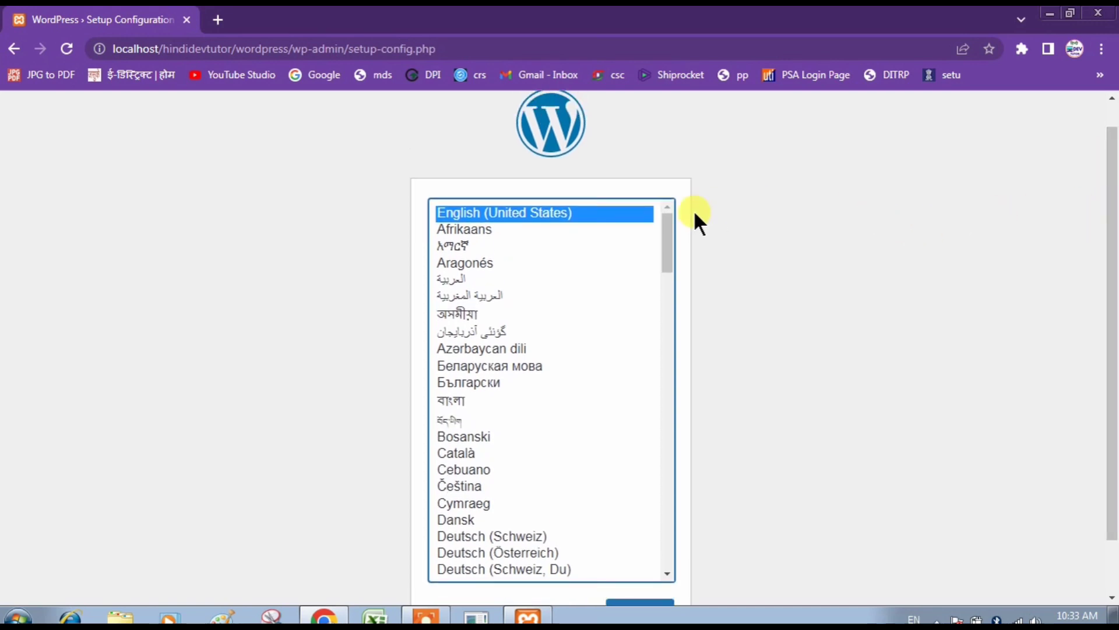
left_click(981, 437)
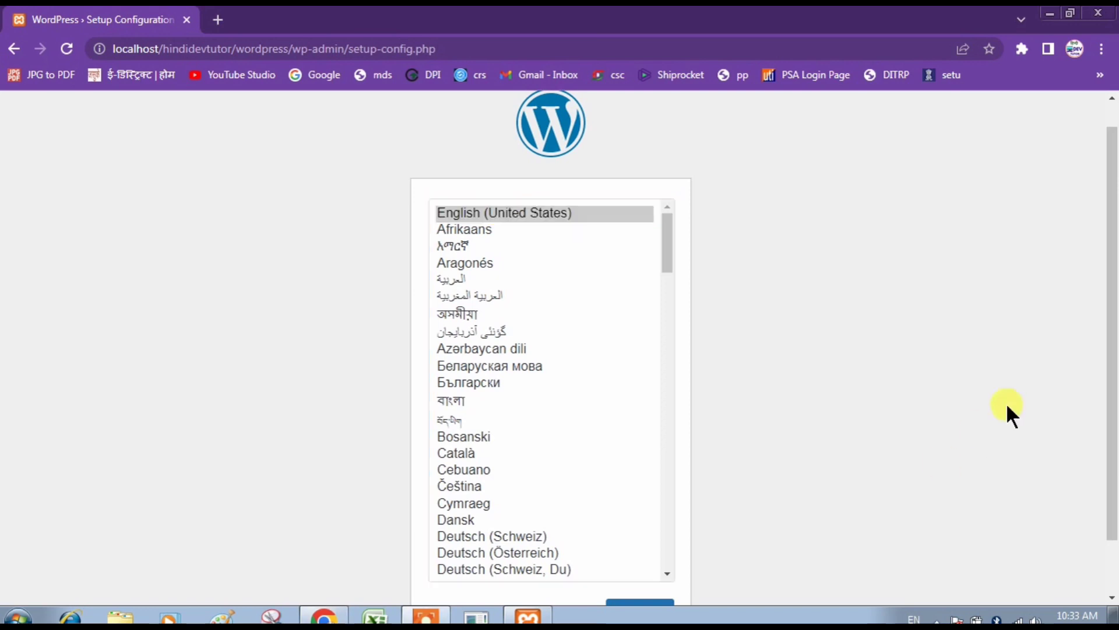
left_click_drag(1110, 324, 1111, 375)
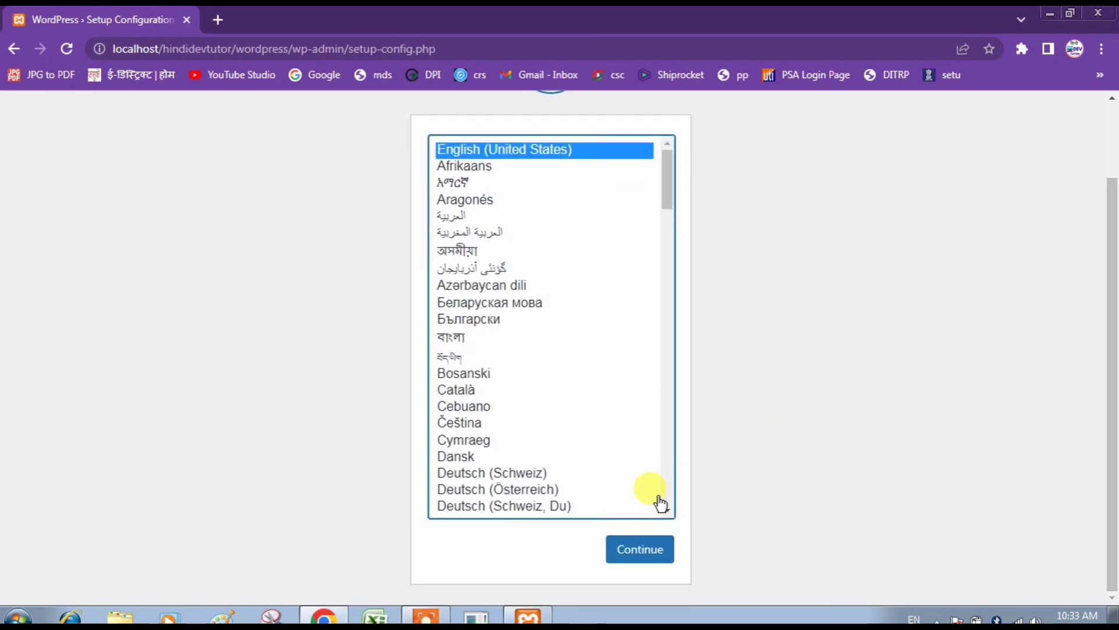
left_click(638, 545)
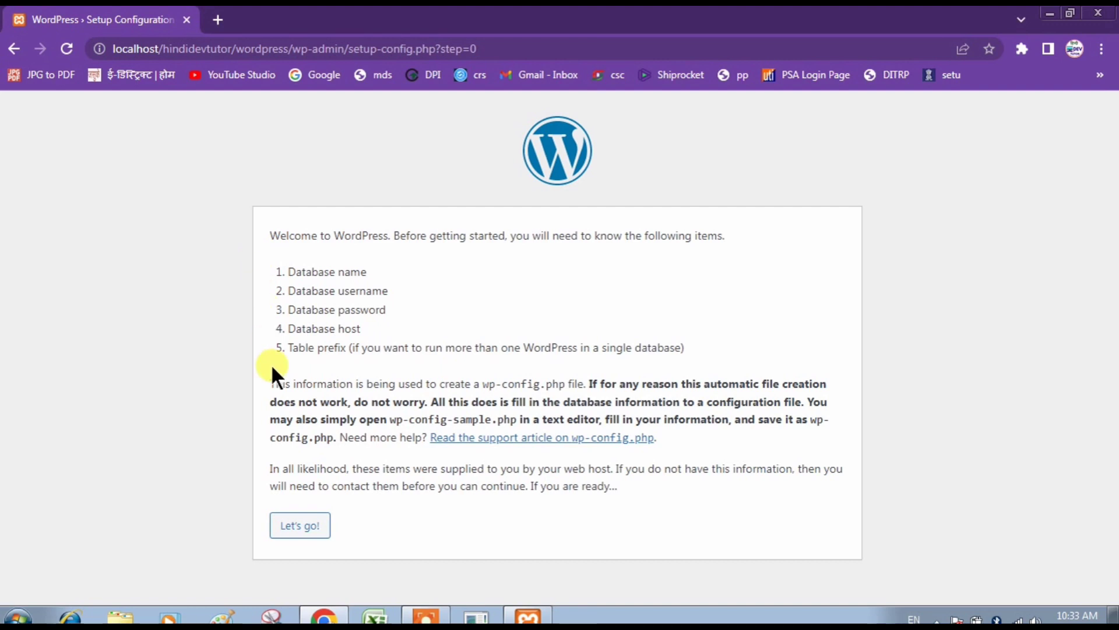
Enter database name HindiDevtutor with username root, submit, and run the installation.
left_click(291, 526)
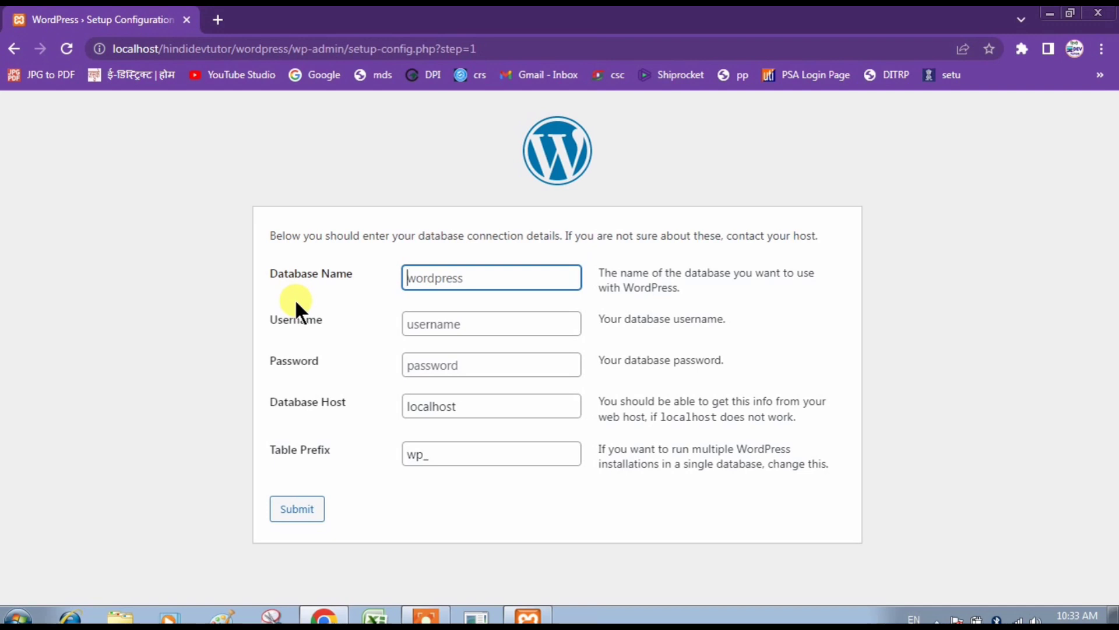
type("HindiDevtutor")
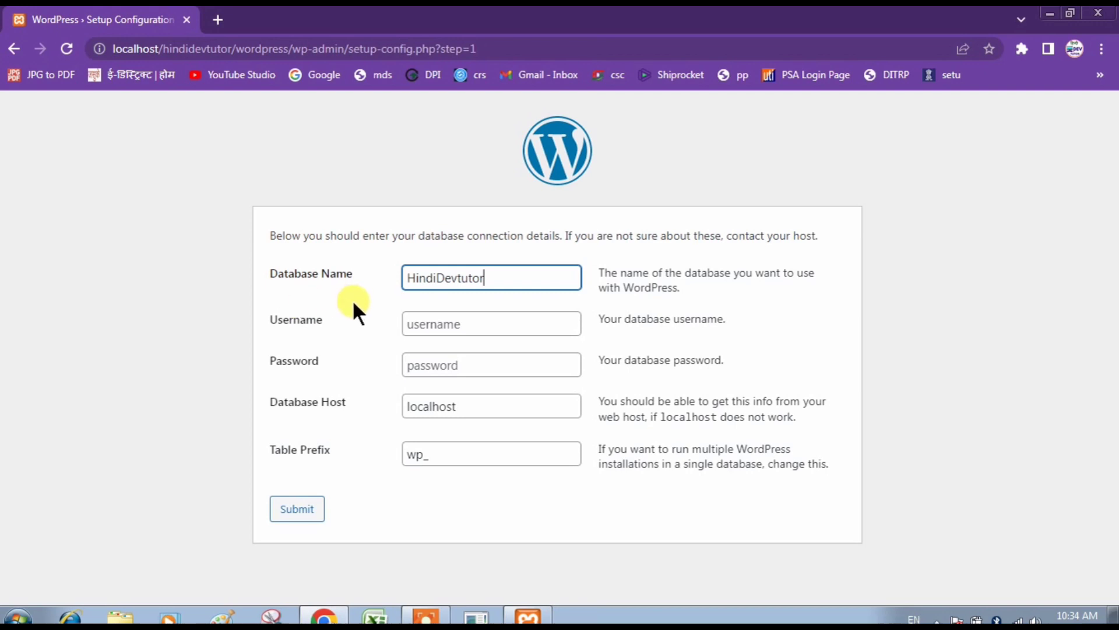
left_click(409, 318)
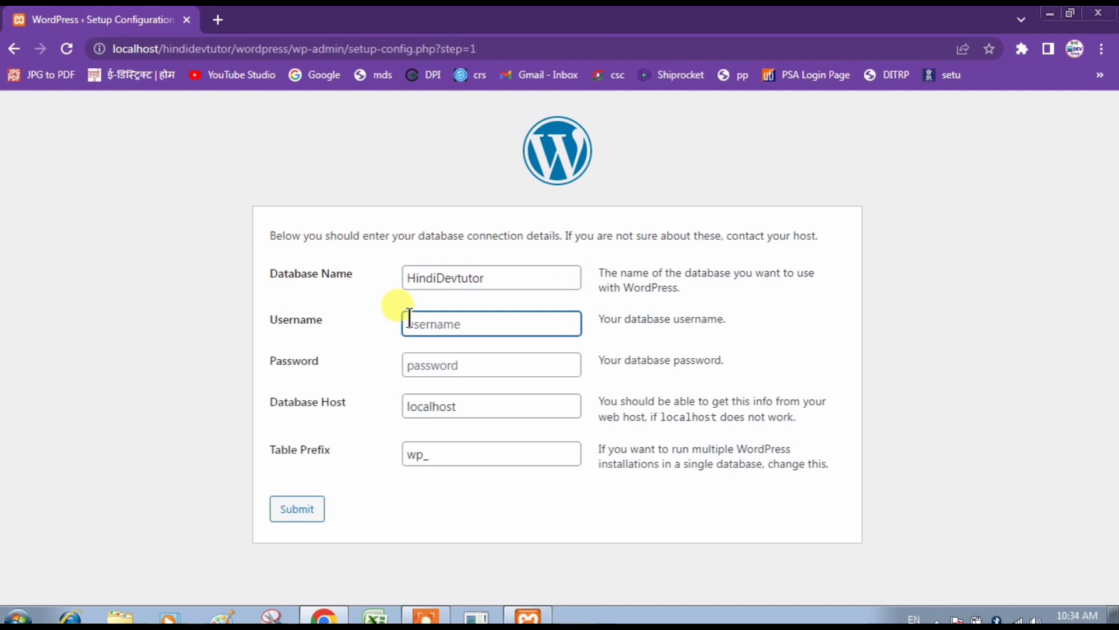
type("root")
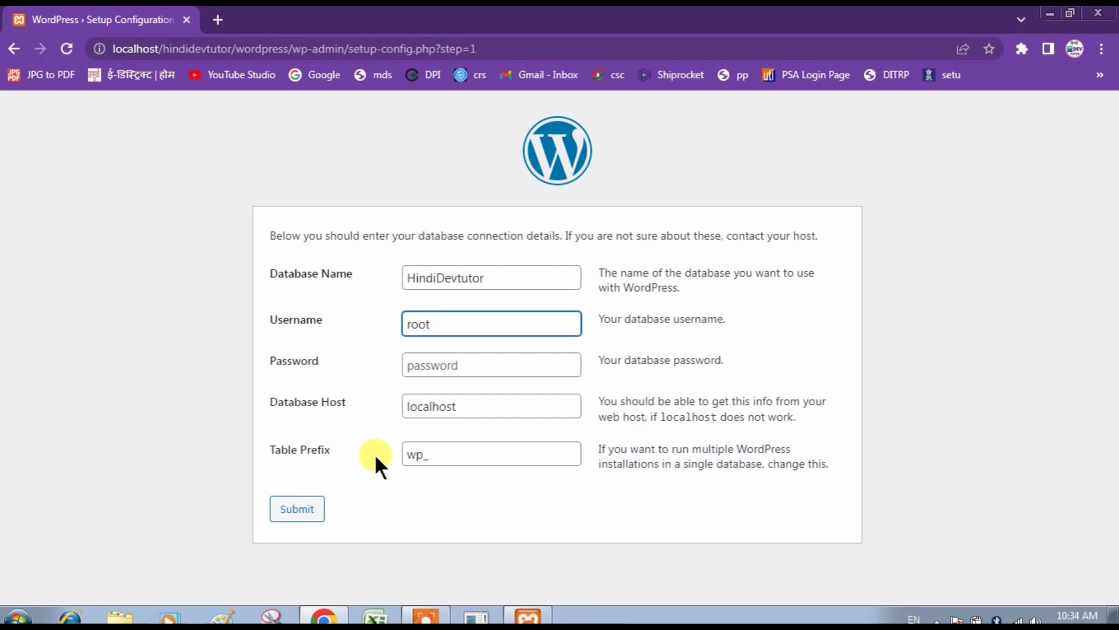
left_click(307, 510)
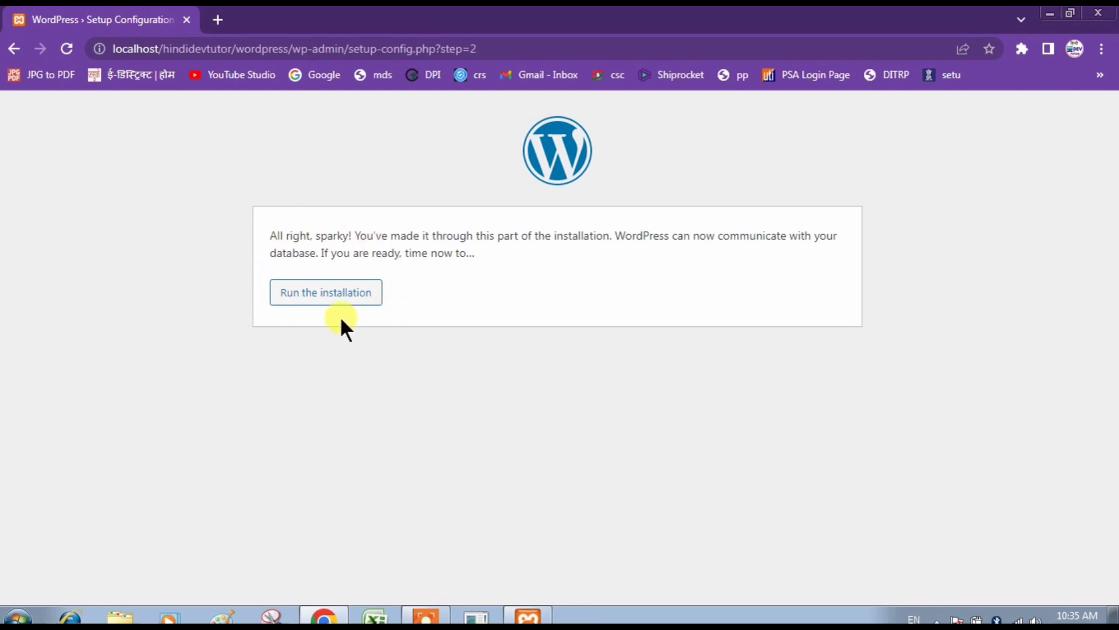
left_click(327, 298)
scroll(1114, 282, "down", 1)
Enter 'Hindi Dev Tutor' as the WordPress site title.
left_click_drag(1113, 283, 1114, 338)
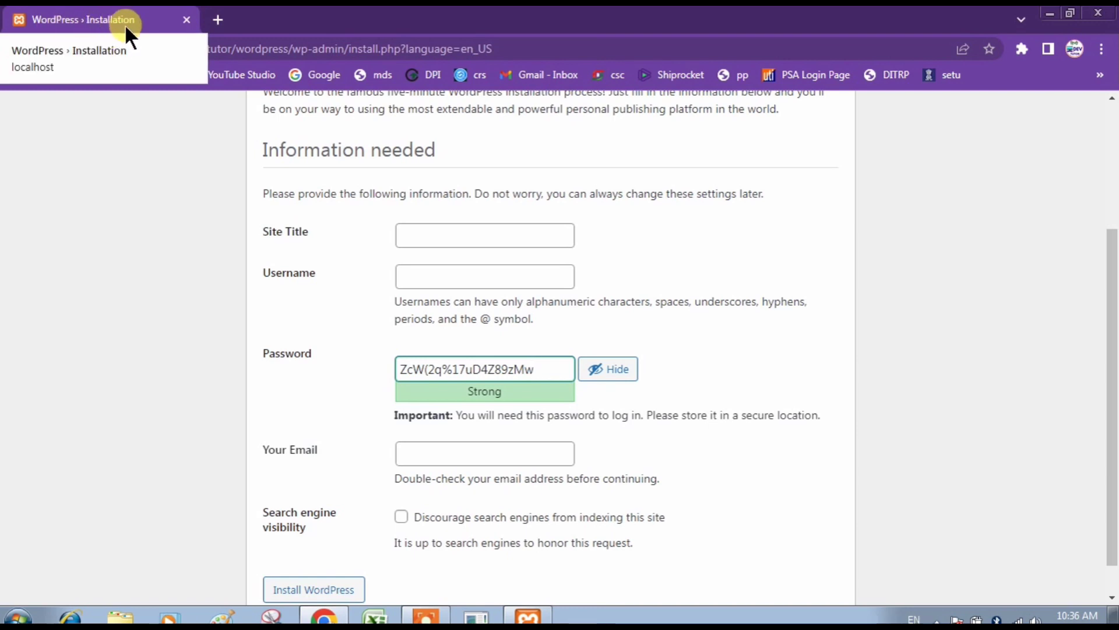
left_click(402, 232)
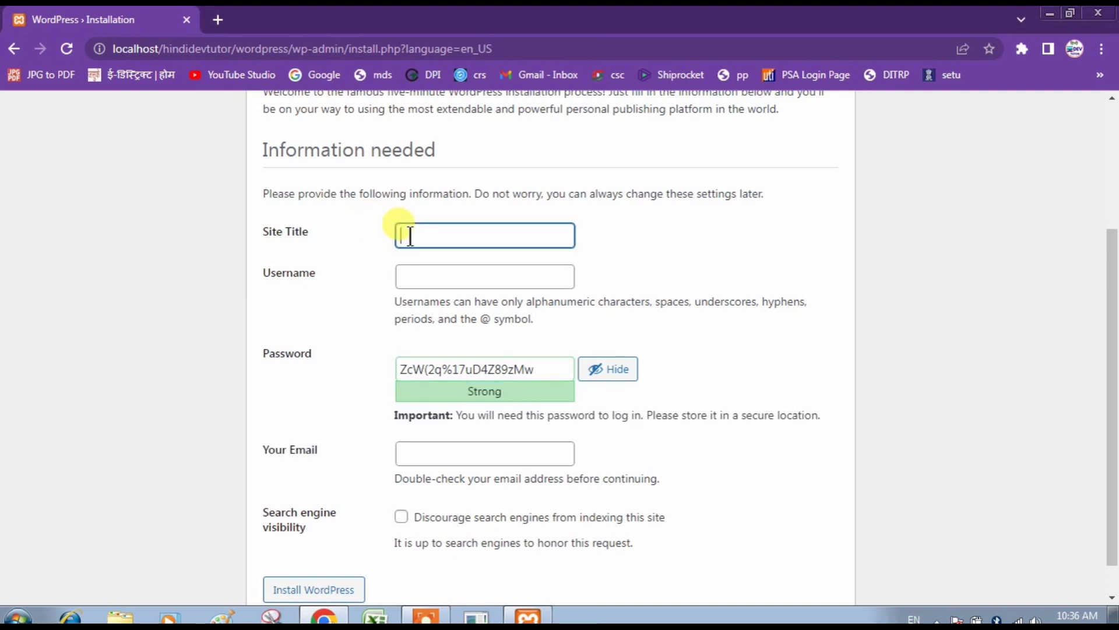
type("Hindi Dev Tutor")
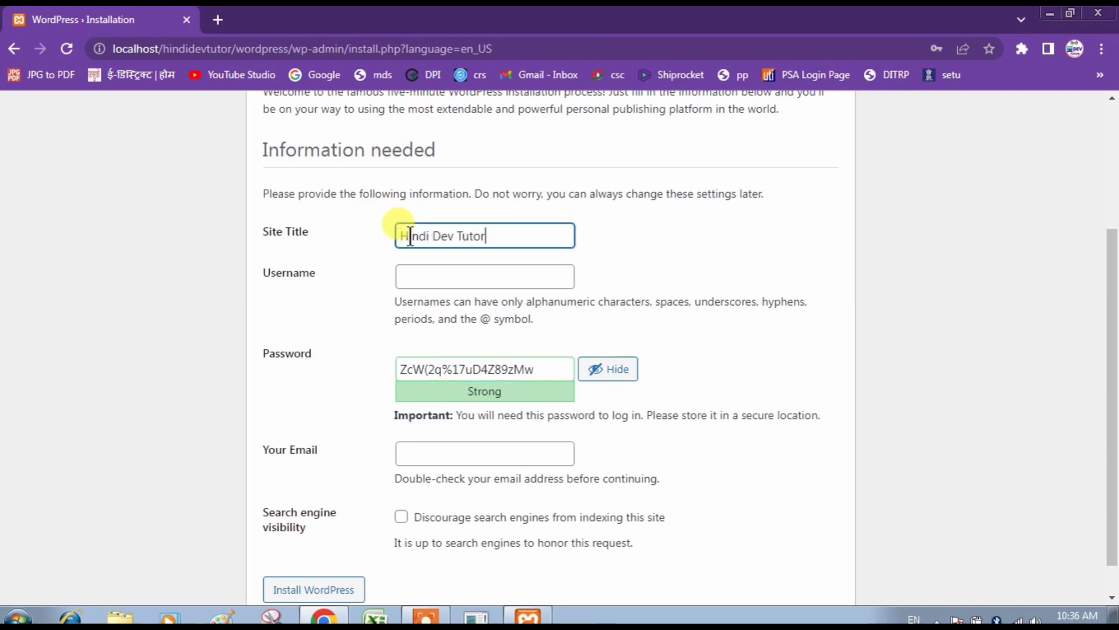
left_click(348, 236)
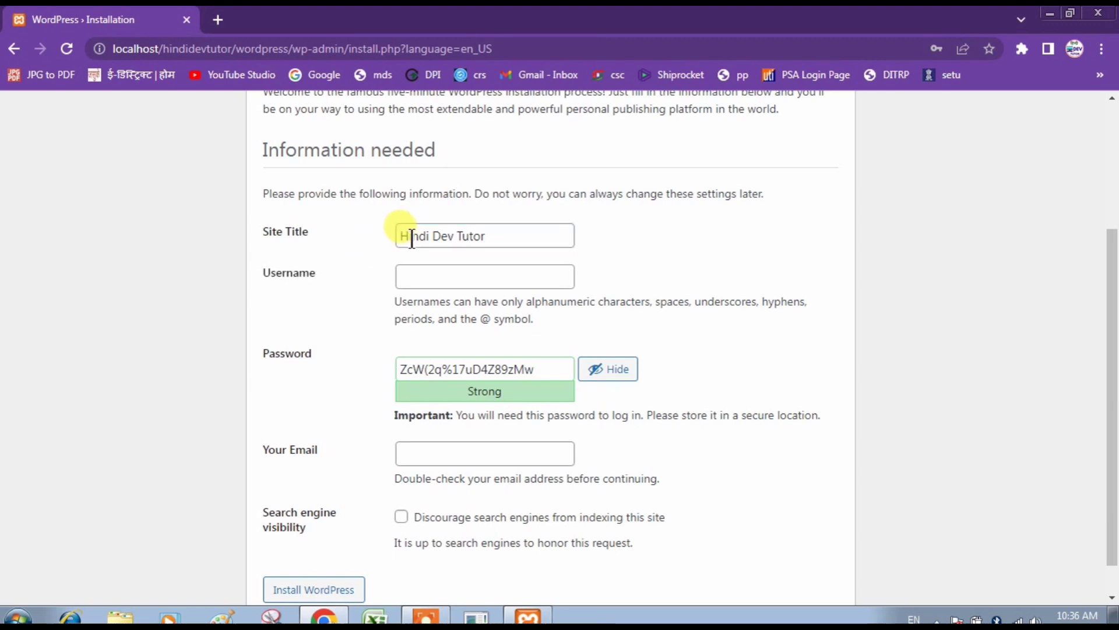
Set username 'admin', replace the password with a confirmed weak one, and install WordPress.
left_click(424, 275)
type("admin")
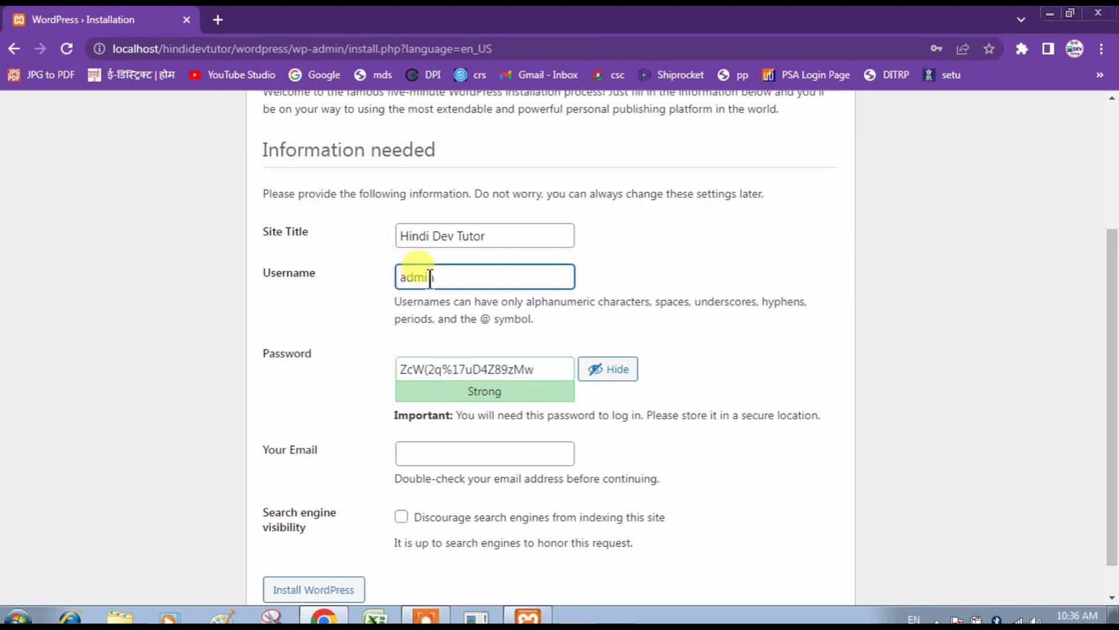
left_click(542, 366)
key("BackSpace")
key("BackSpace")
key("BackSpace")
key("BackSpace")
key("BackSpace")
key("BackSpace")
key("BackSpace")
key("BackSpace")
key("BackSpace")
key("BackSpace")
key("BackSpace")
key("BackSpace")
key("BackSpace")
key("BackSpace")
key("BackSpace")
key("BackSpace")
key("BackSpace")
key("BackSpace")
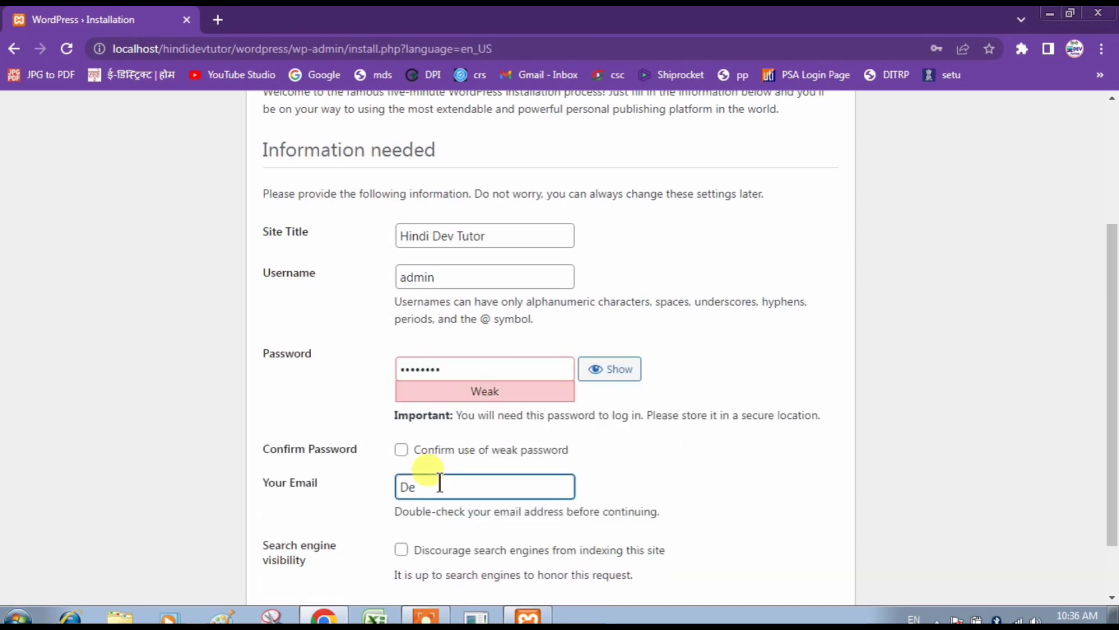
key("BackSpace")
key("BackSpace")
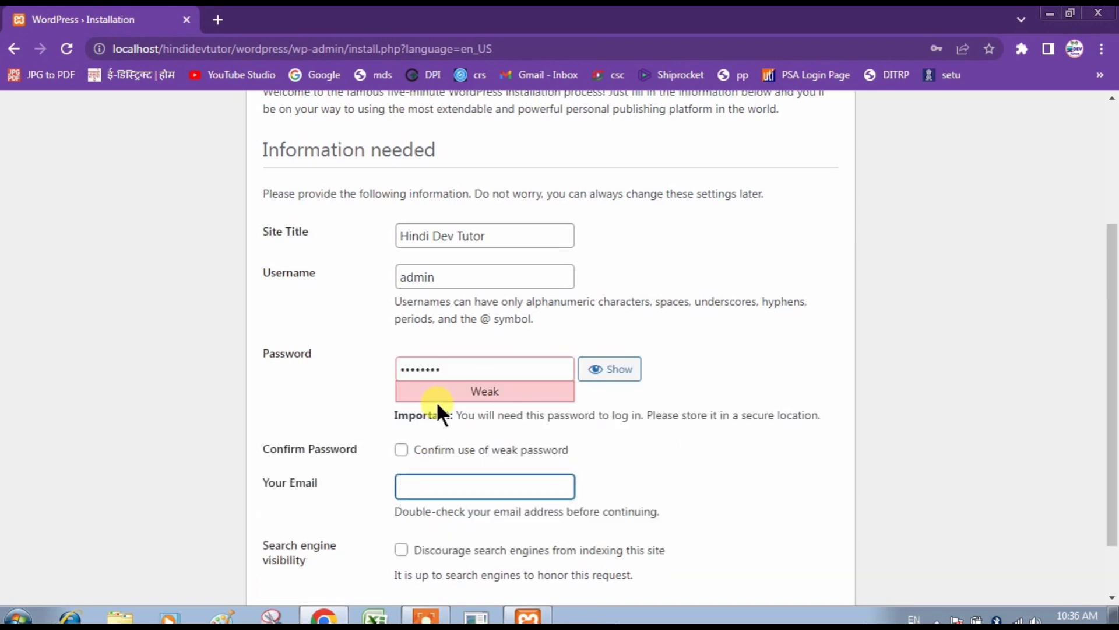
left_click(401, 450)
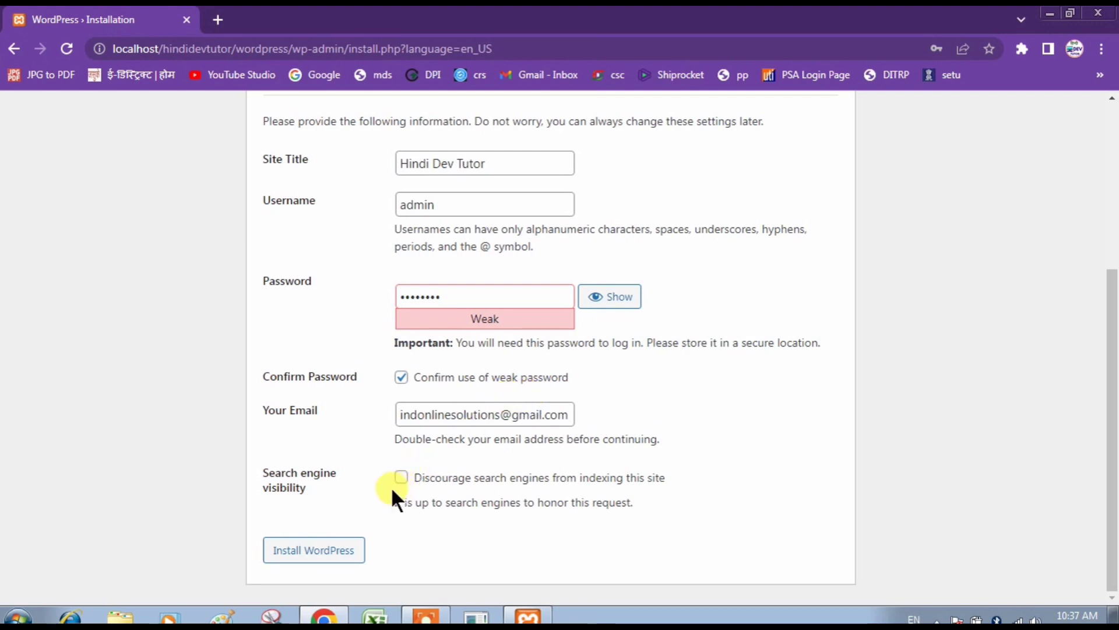
left_click(296, 554)
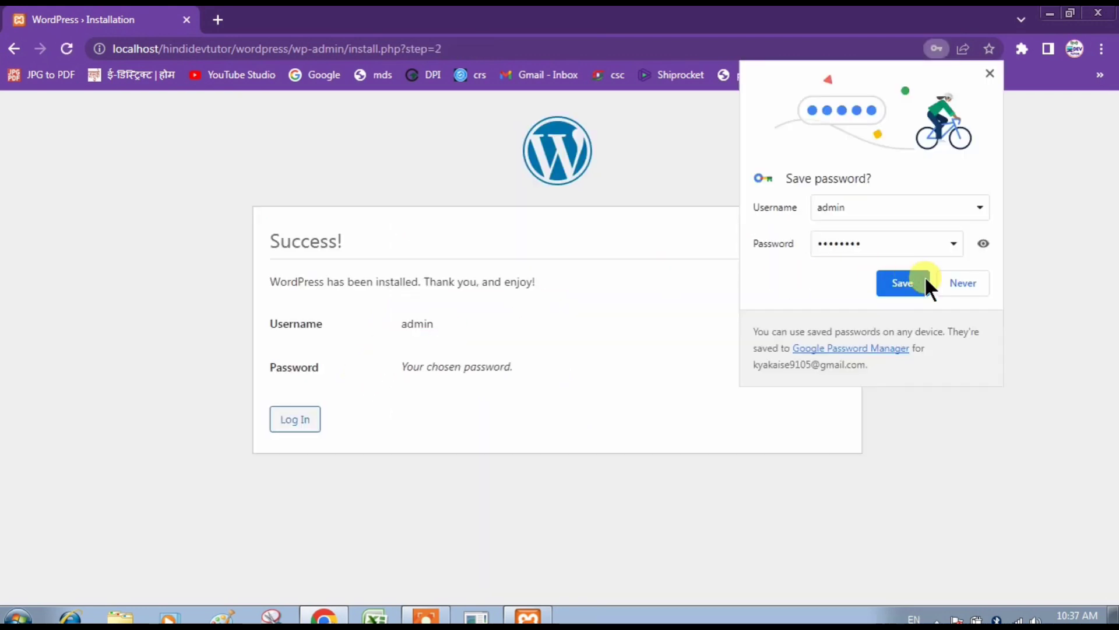
Choose Never on Chrome's offer to save the admin password.
left_click(951, 280)
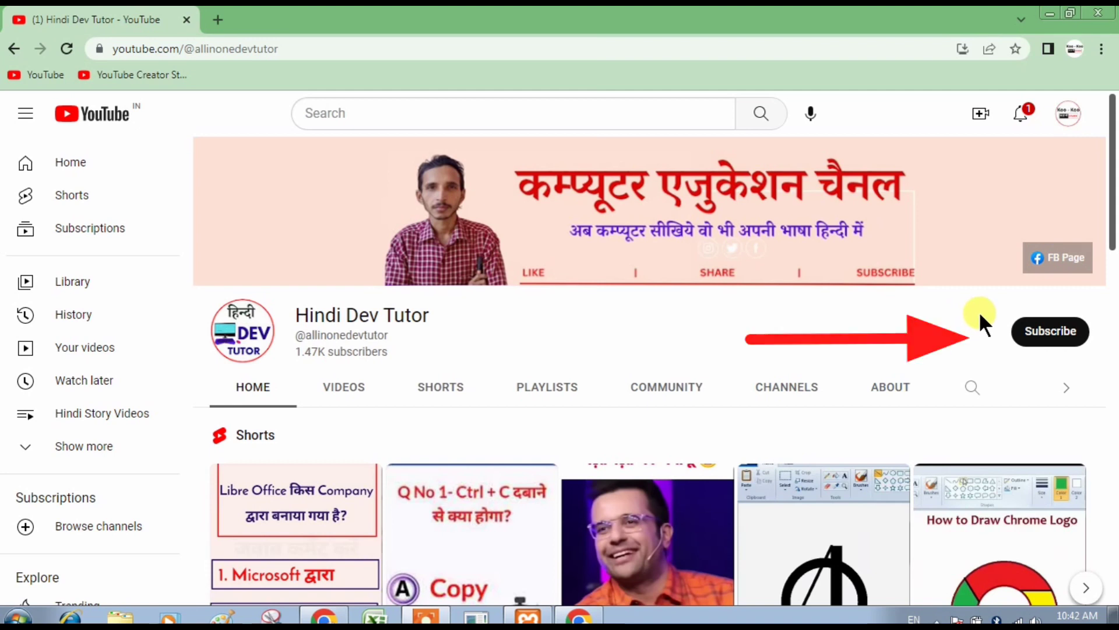
Subscribe to the Hindi Dev Tutor channel and show its notification options.
left_click(1019, 333)
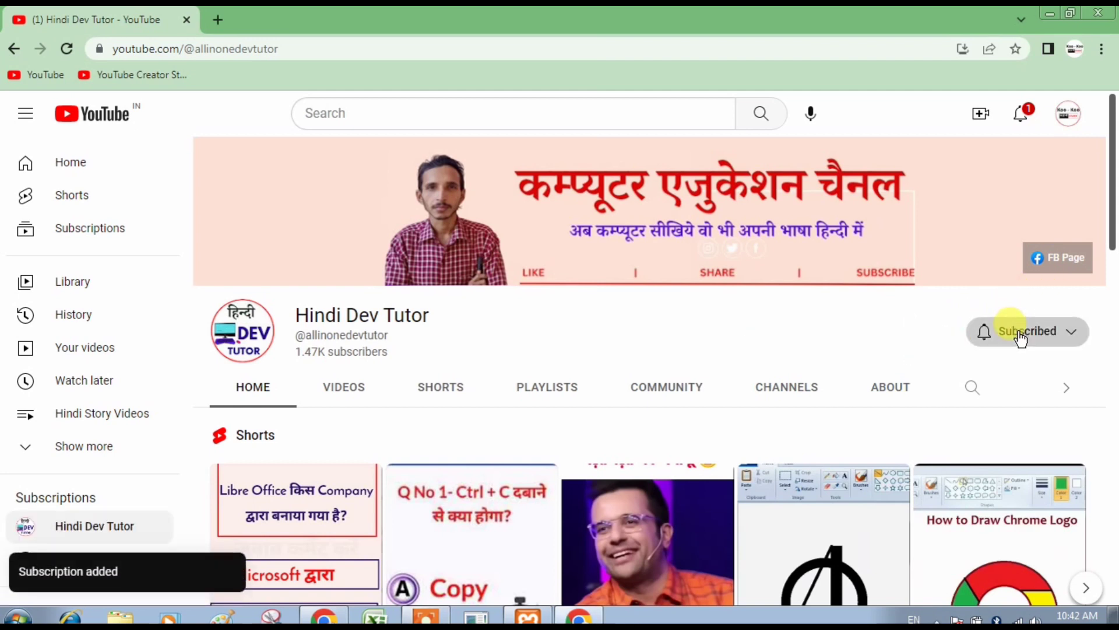
left_click(1013, 332)
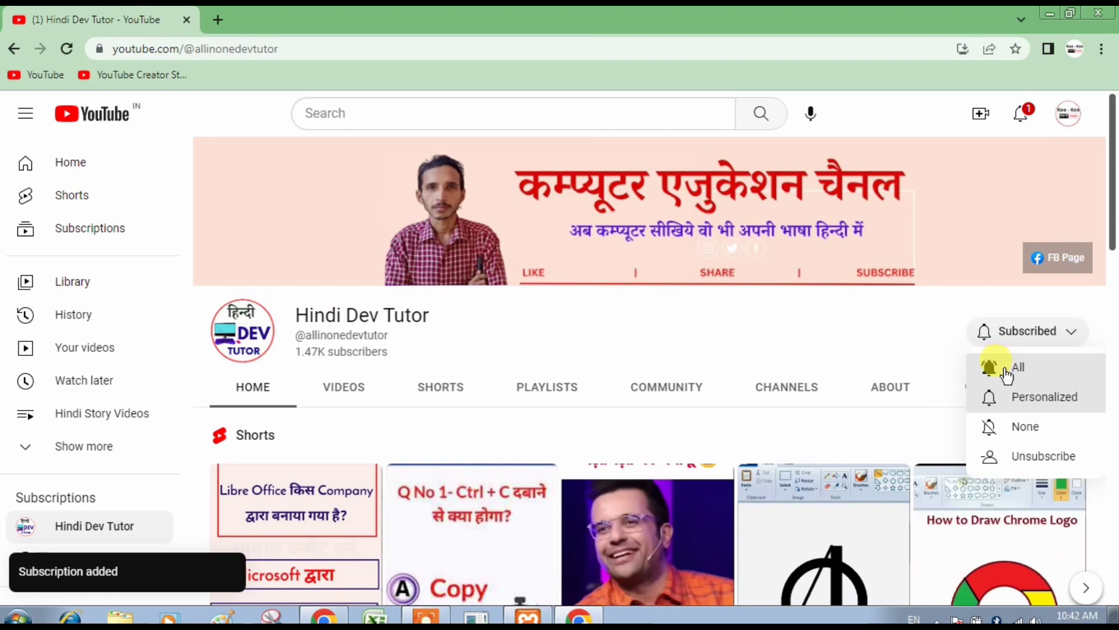